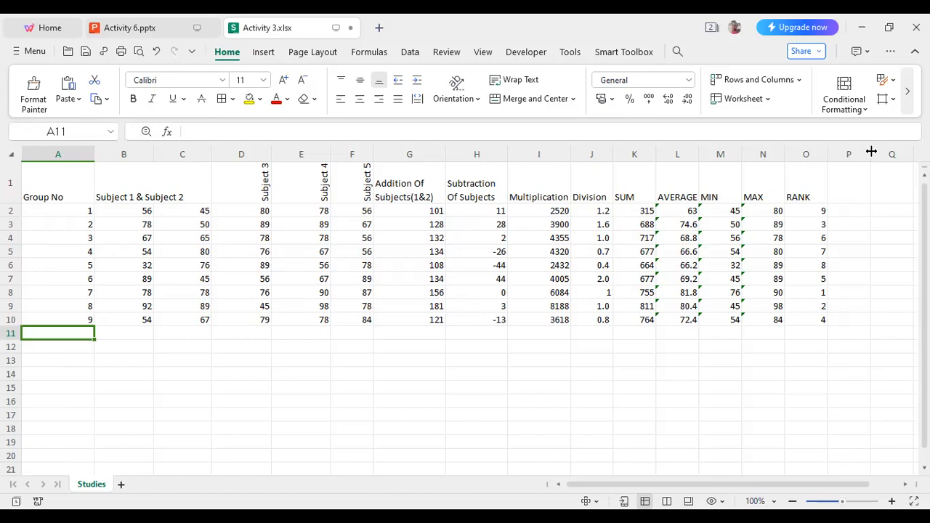
Enter the heading GRADE in cell P1, beside the RANK column.
left_click(854, 189)
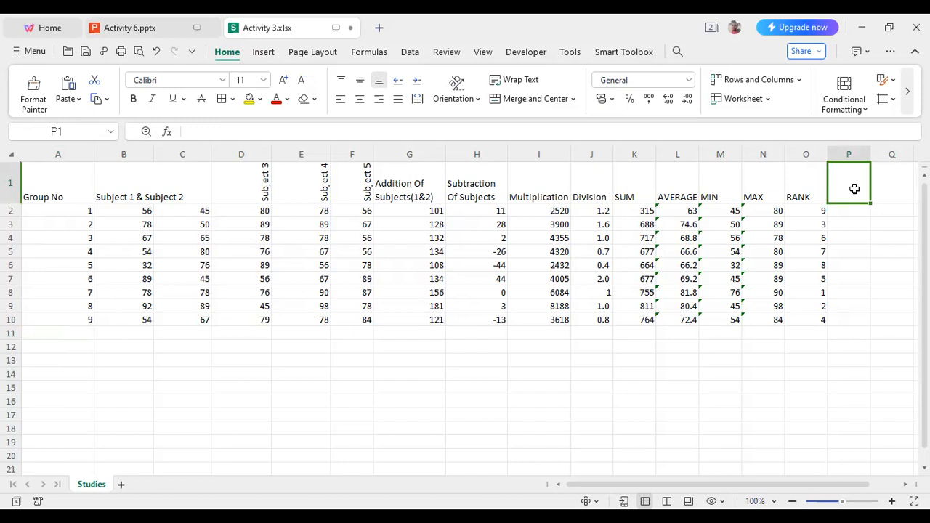
type("GRADE")
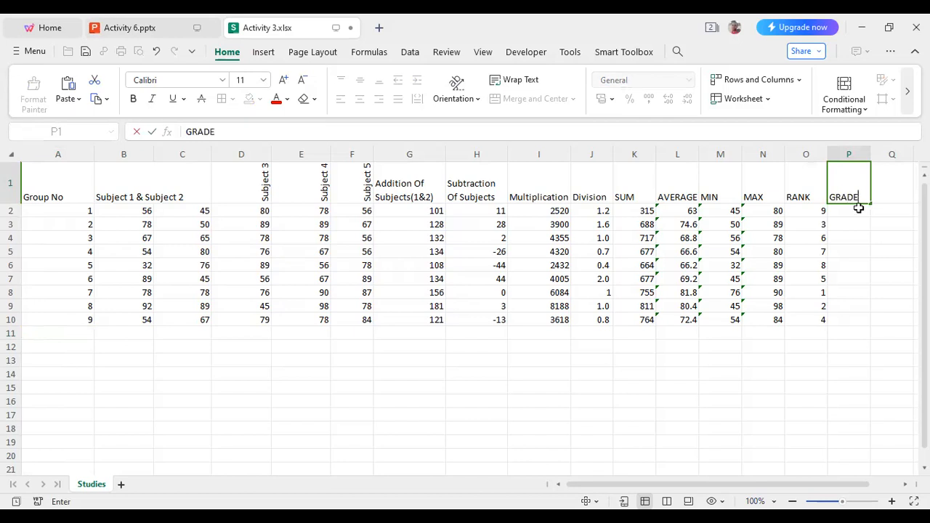
Enter an IF formula in P2 that tests L2>=75 with an empty text string as the true value.
left_click(859, 211)
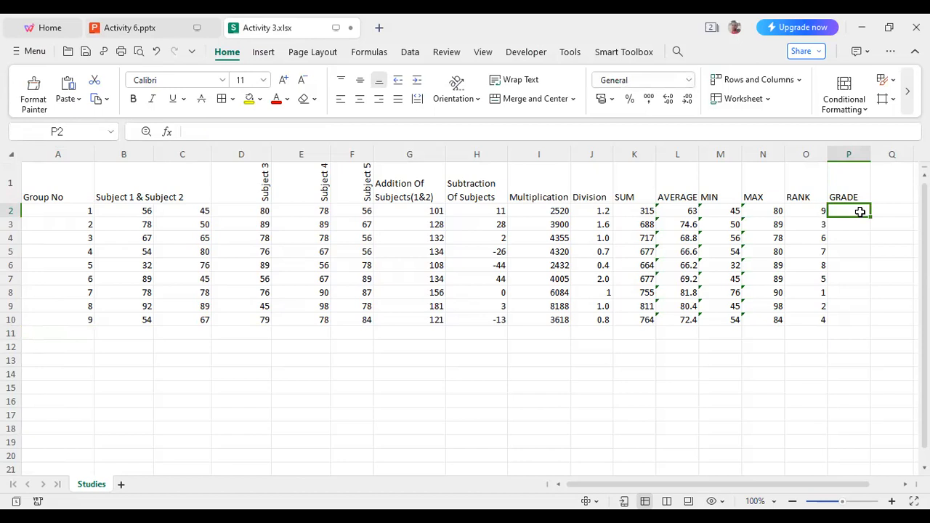
type("=")
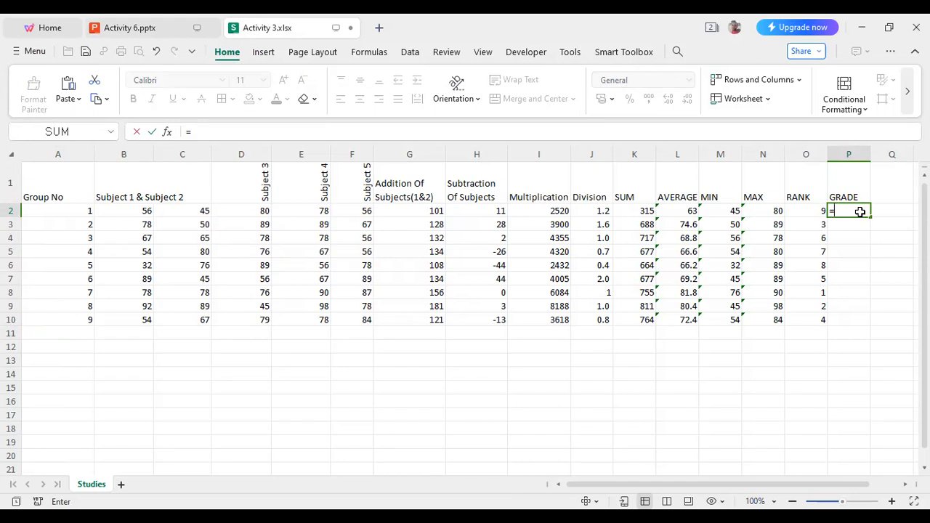
type("I")
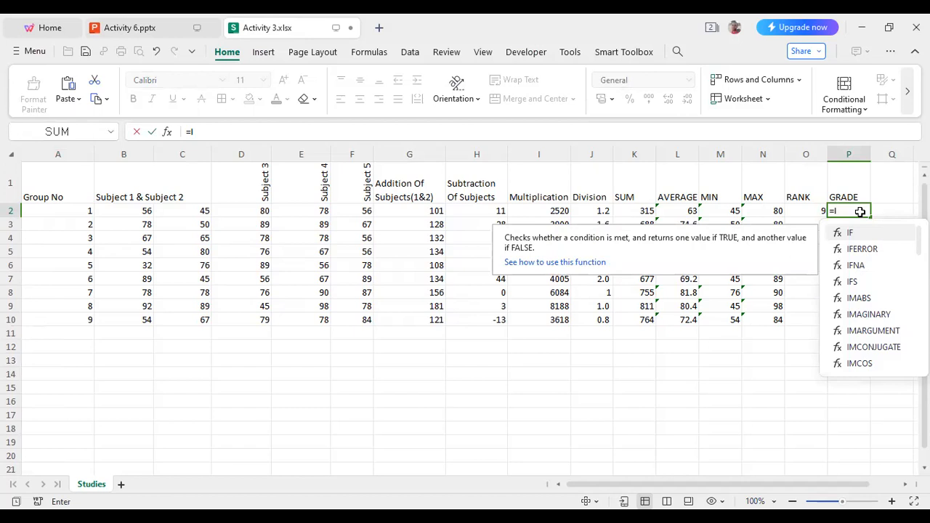
type("F")
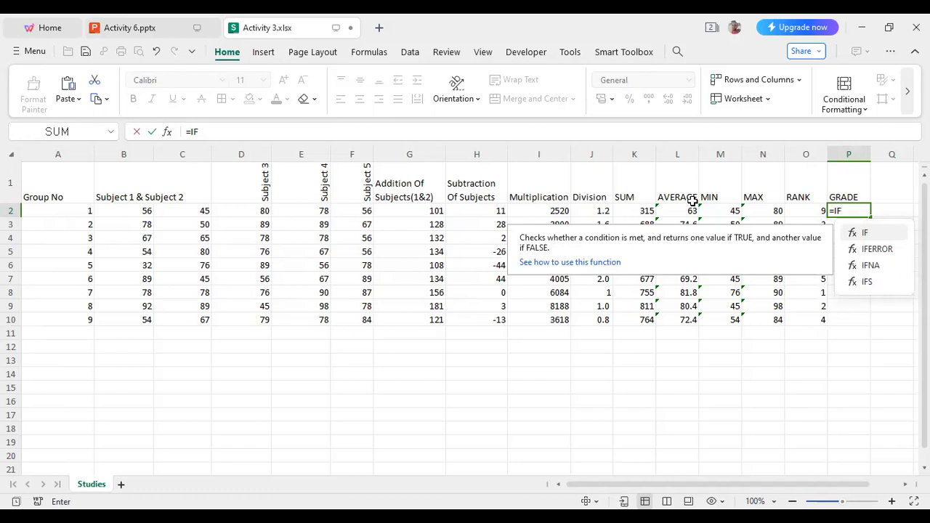
type("(L")
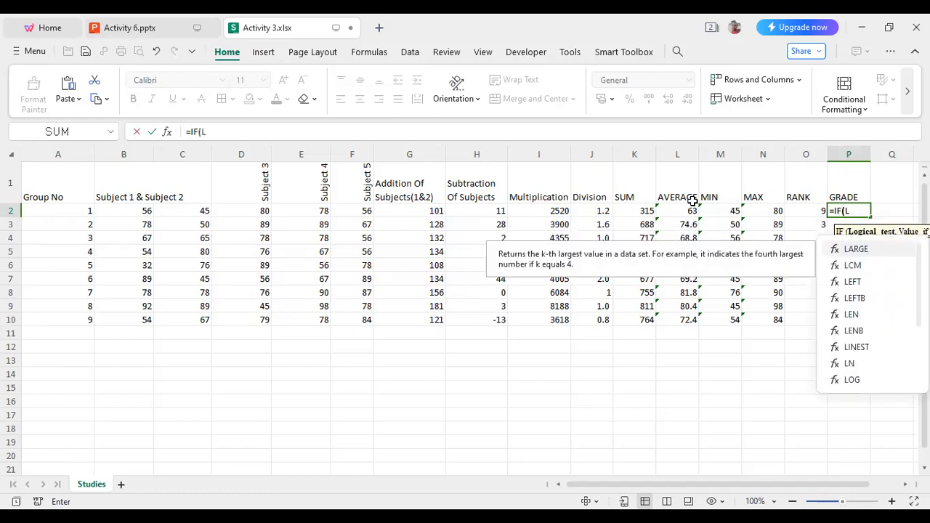
type("2")
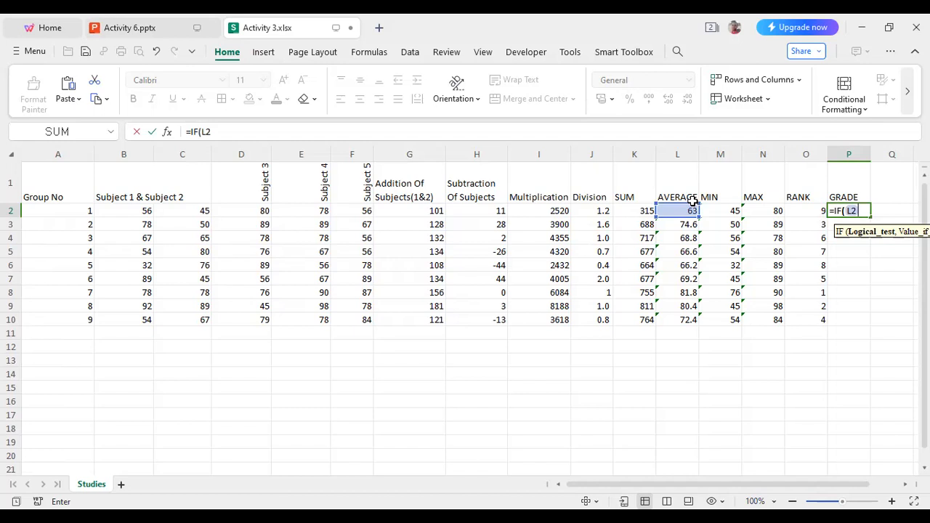
type(">=")
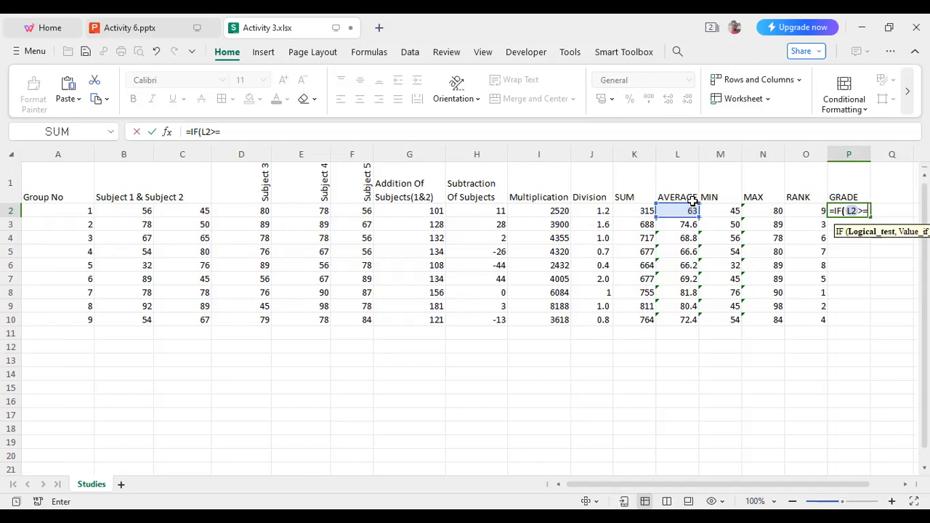
type("75")
type(",")
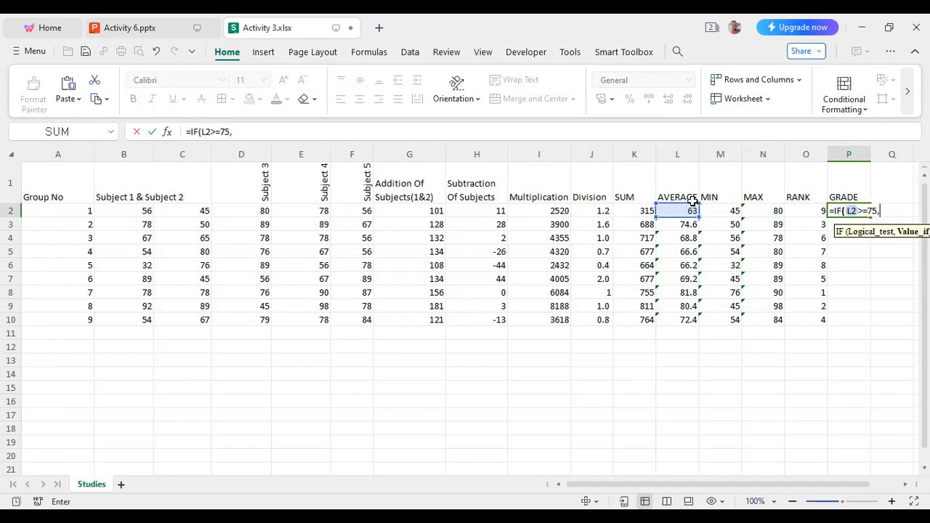
type("\"\"")
key("Left")
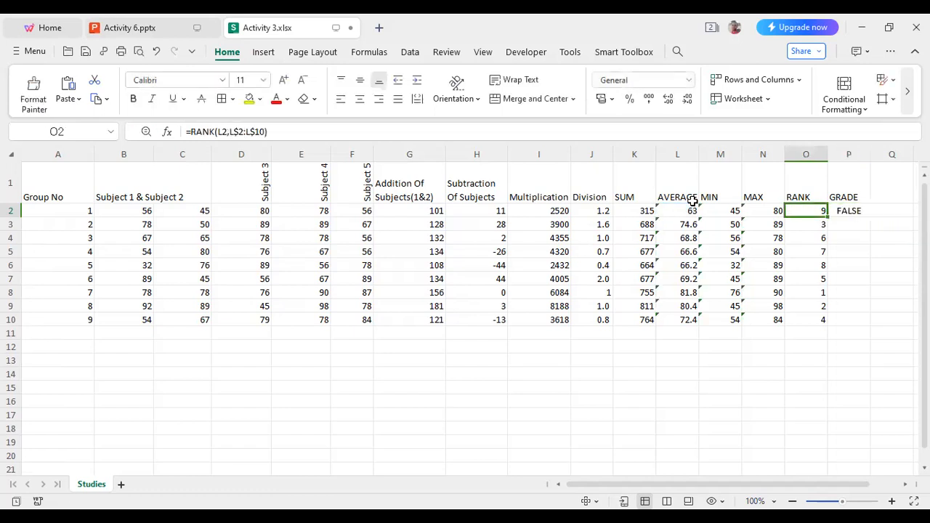
Reopen the P2 formula for editing and set the true value of the L2>=75 test to "A".
left_click(848, 211)
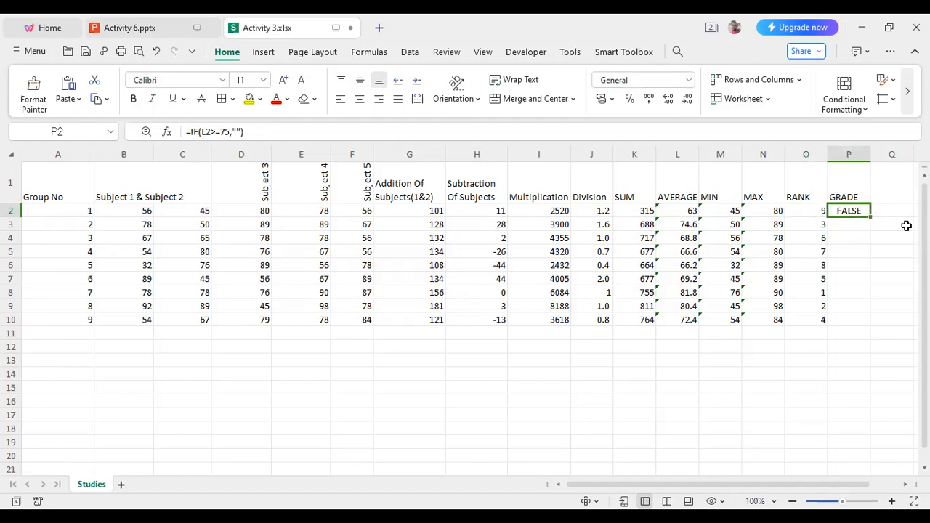
left_click(237, 131)
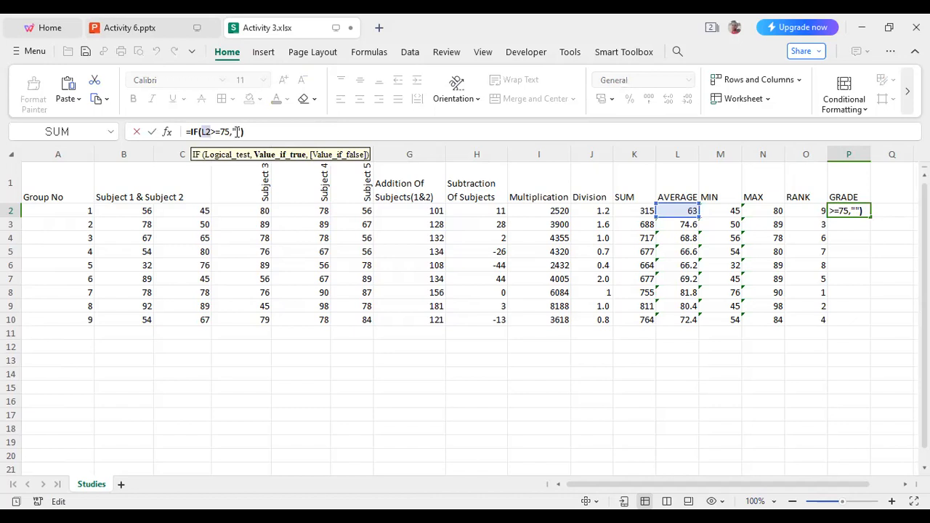
left_click(857, 211)
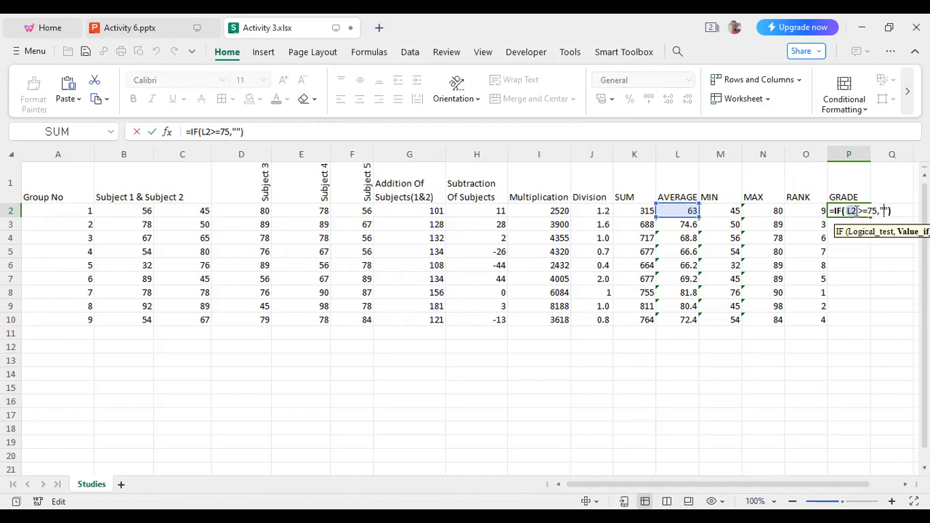
type("A\",I")
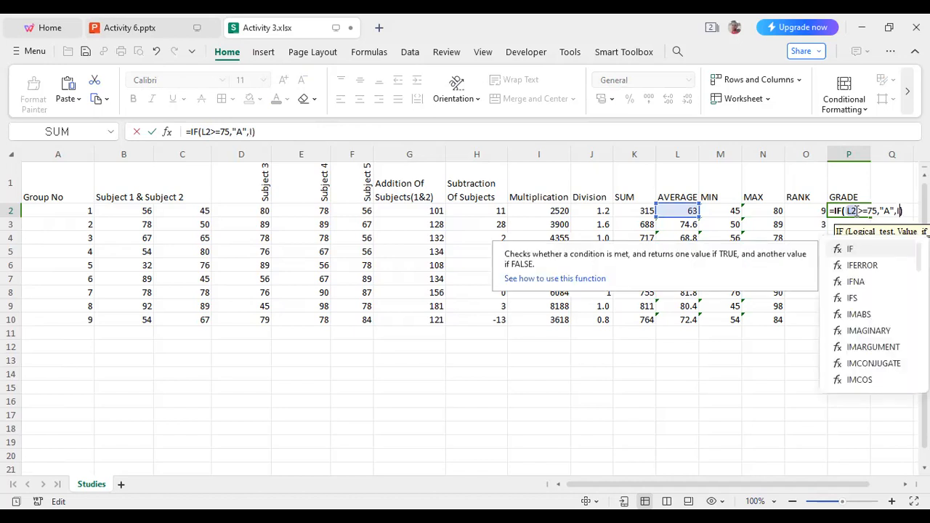
type("F")
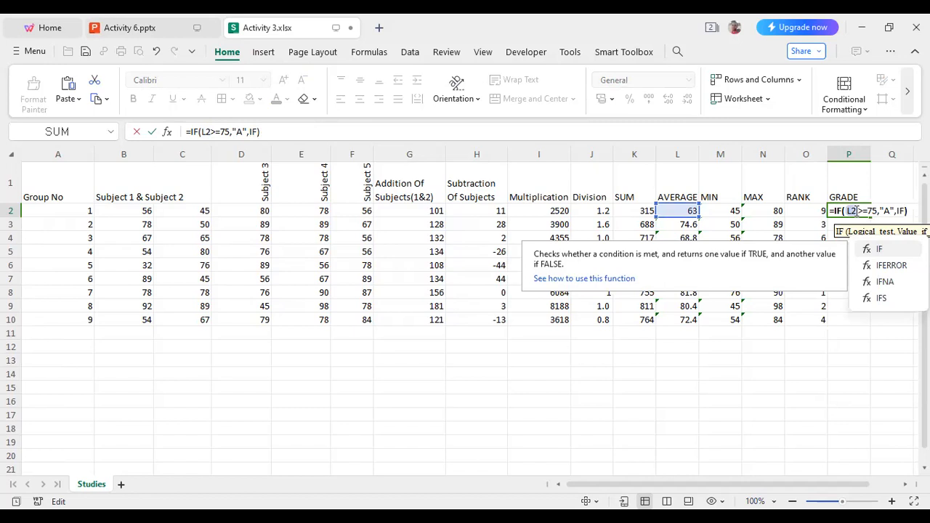
type("(")
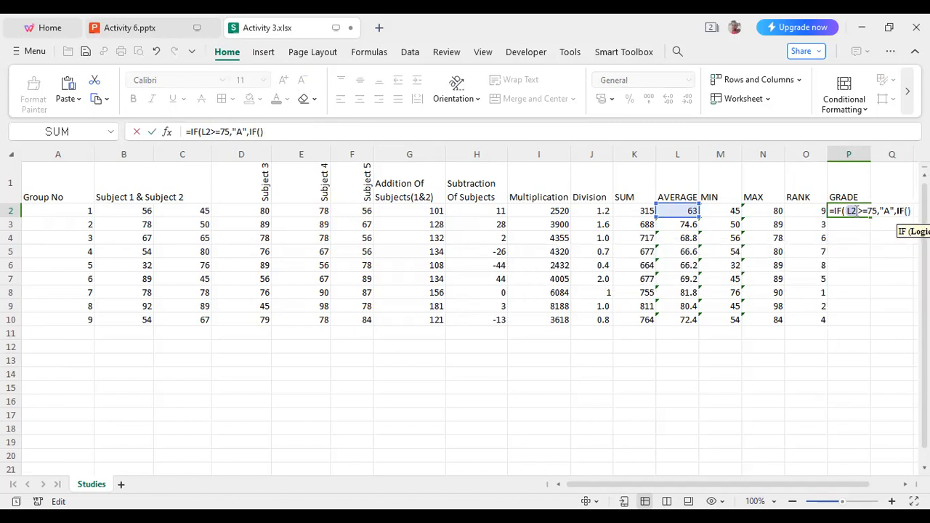
type("L2")
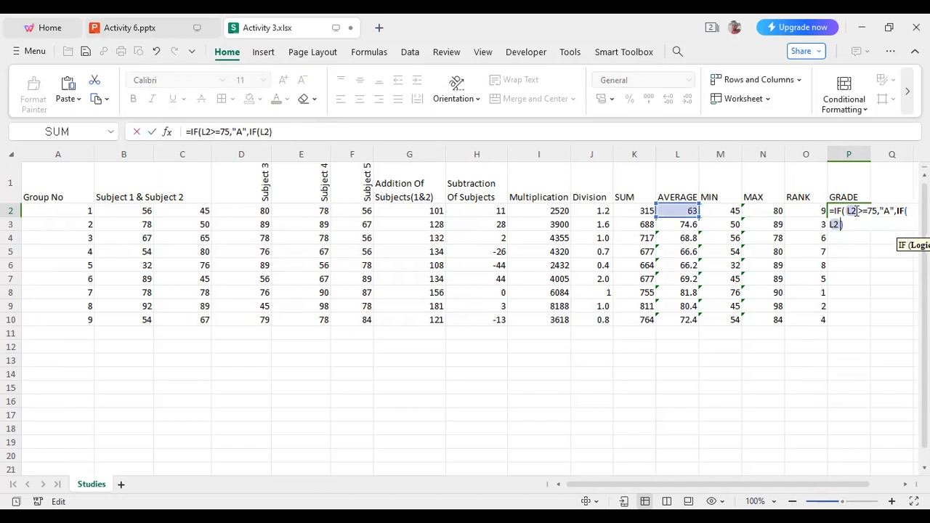
type(">=")
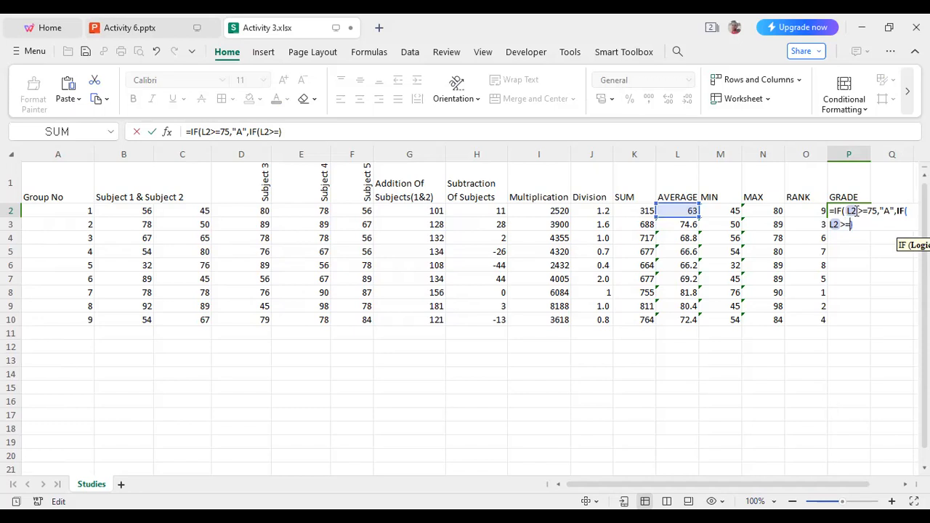
type("65")
Nest a second IF in the P2 formula as the false value, returning "B" when L2>=65.
type(",\"\"")
key("Left")
type("B")
key("Right")
Nest a third IF in the P2 formula, returning "C" when L2>=45.
type(",IF")
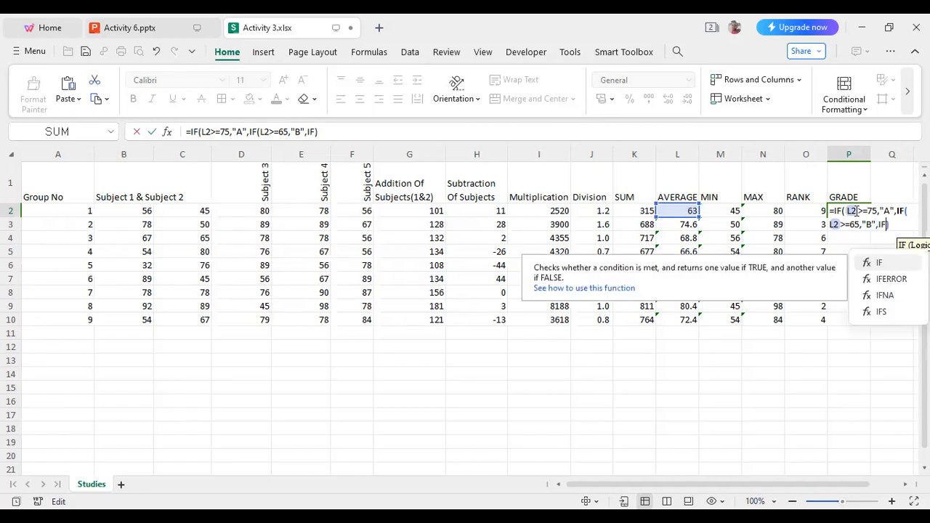
type("(L")
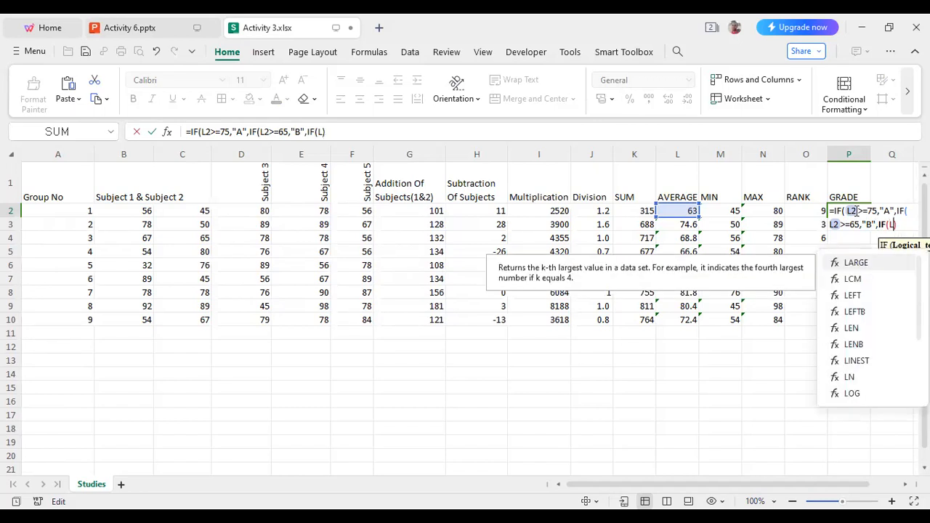
type("2")
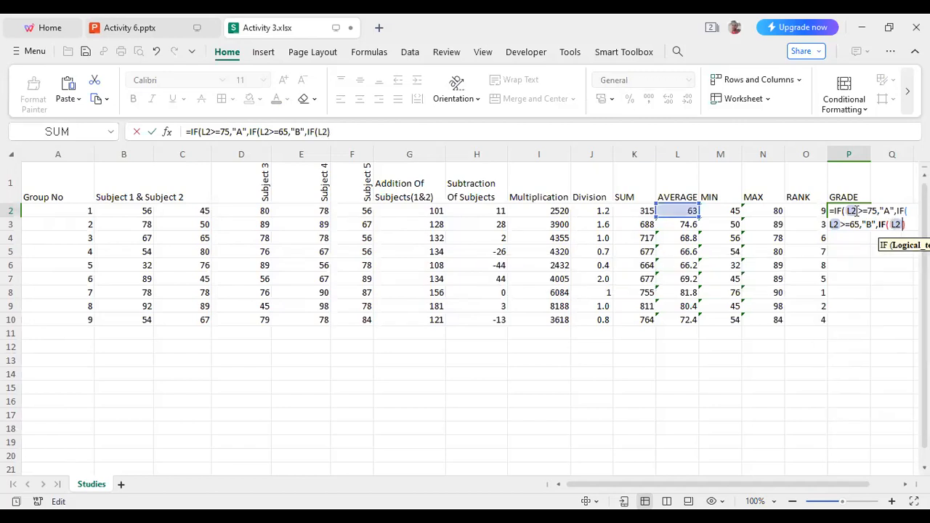
type(">=")
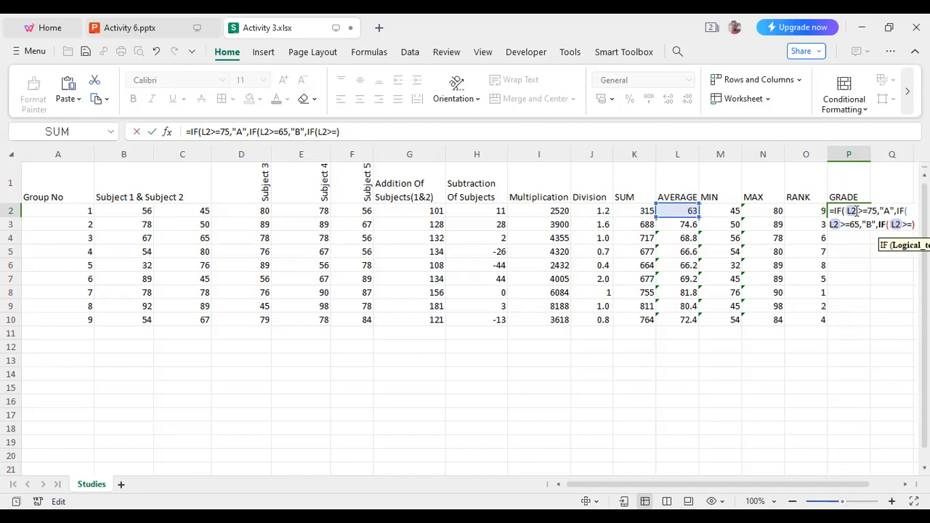
type("45")
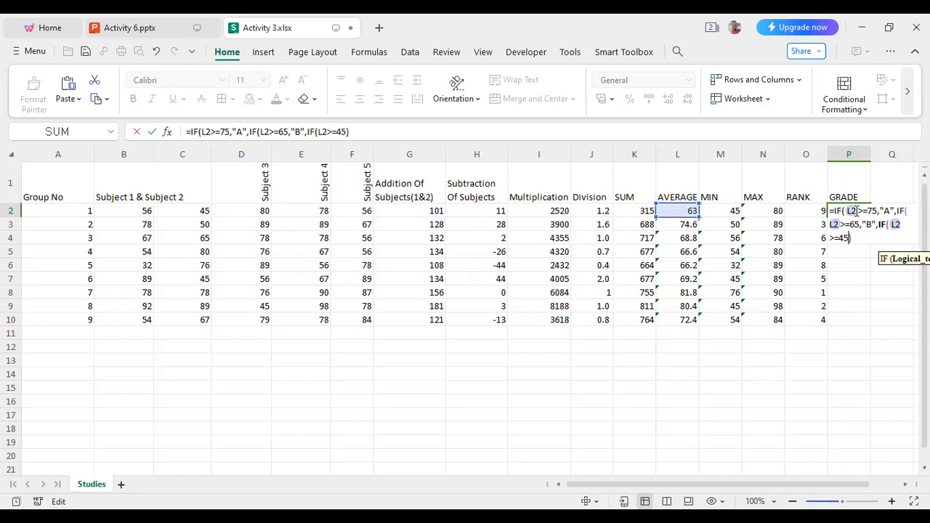
type(",\"\"C,i")
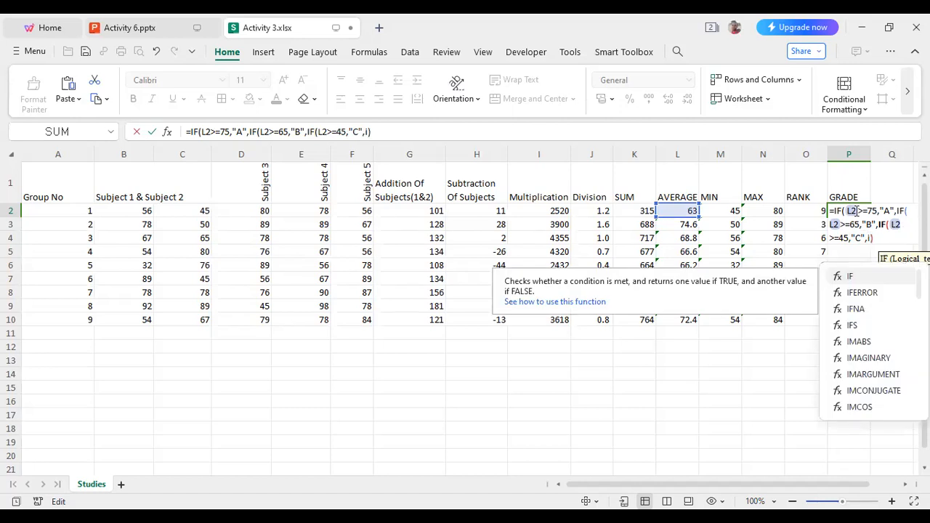
type("f")
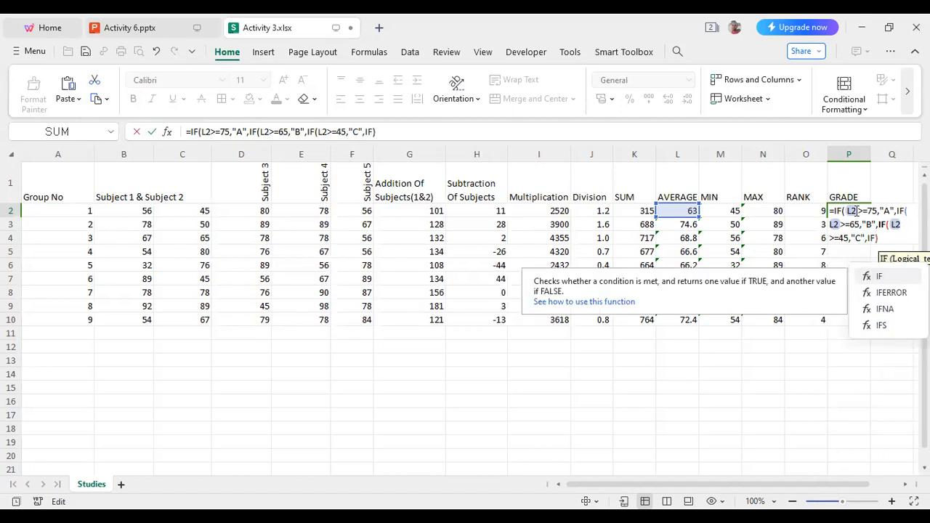
type("(")
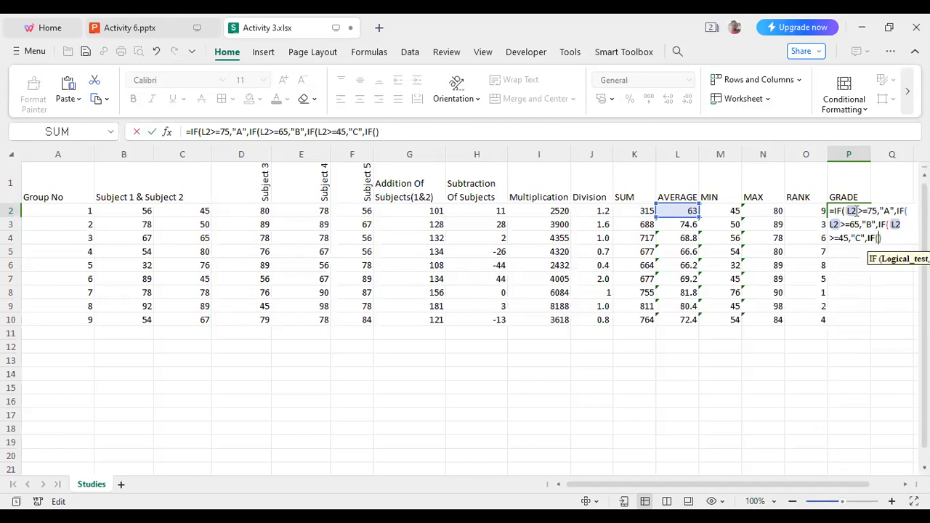
type("L")
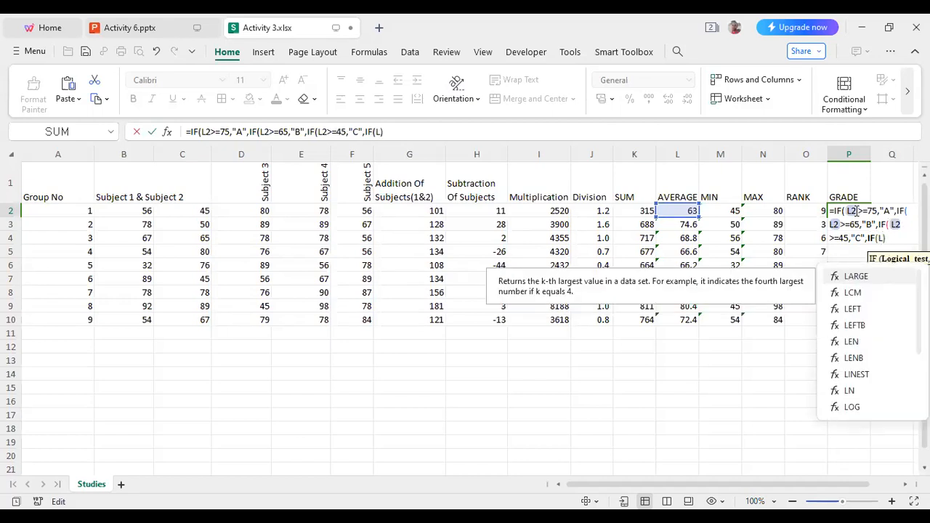
type("2>=")
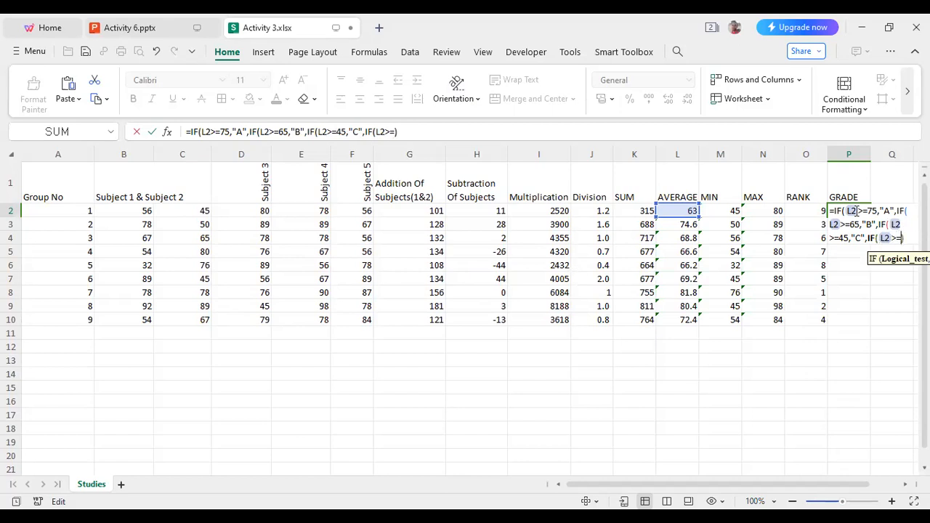
type("30")
Nest a fourth IF in the P2 formula, returning "D" when L2>=30.
type(",\"\"")
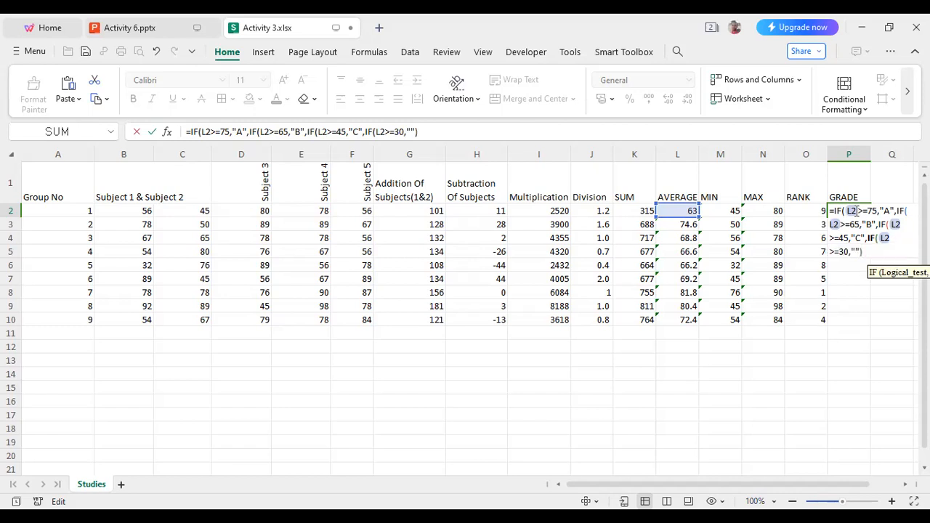
type("D")
type(",I")
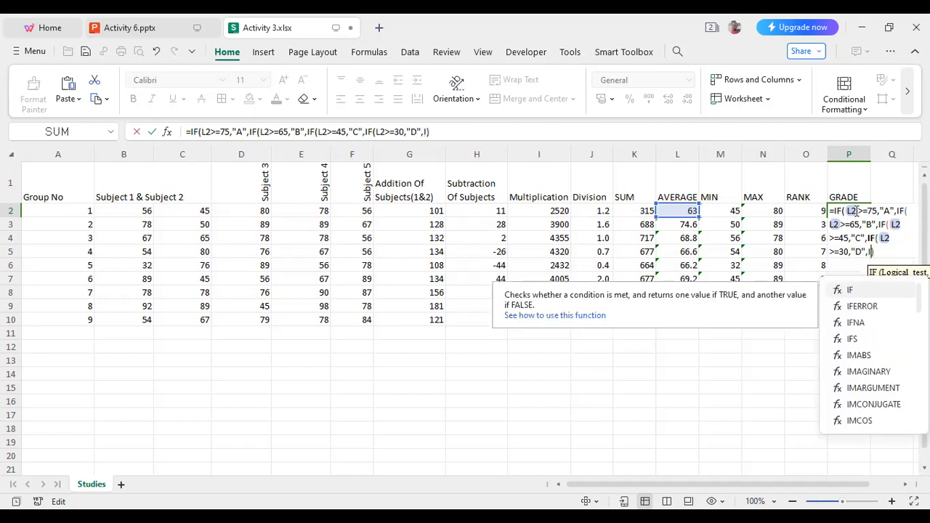
type("F")
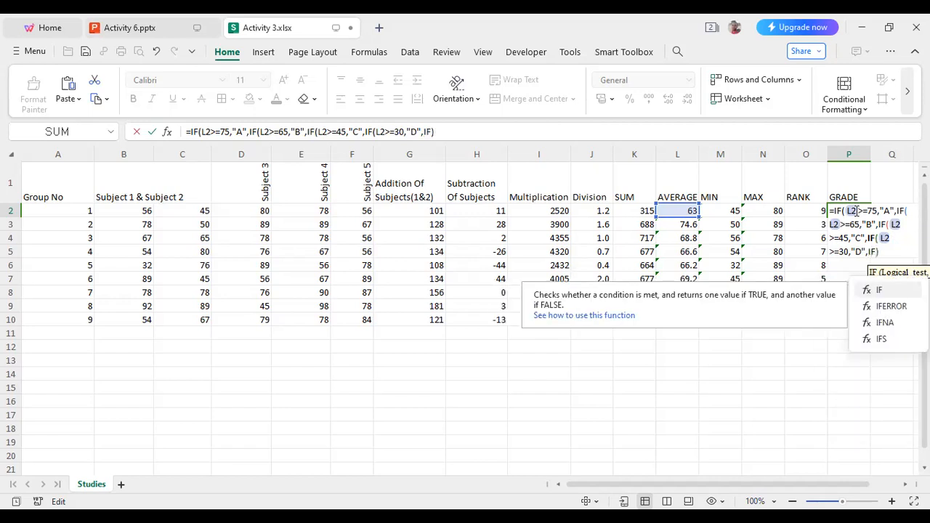
type("(")
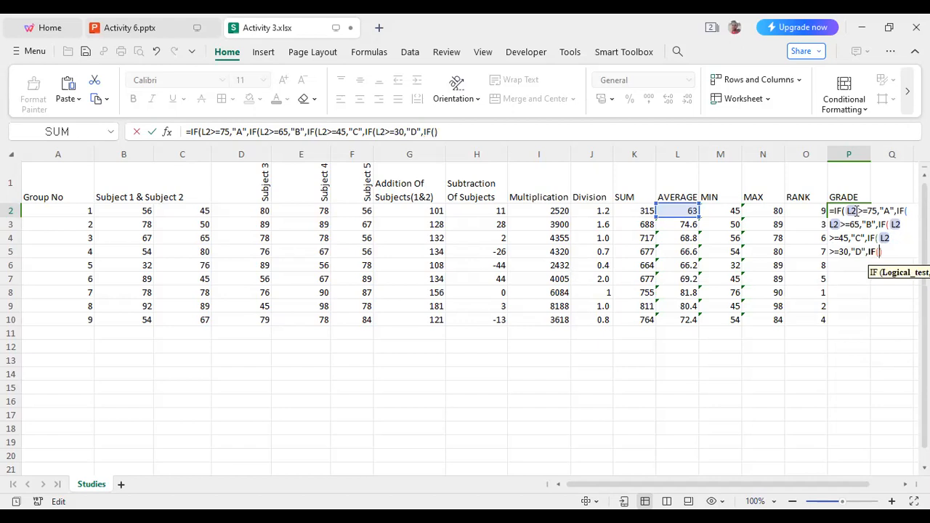
type("L2")
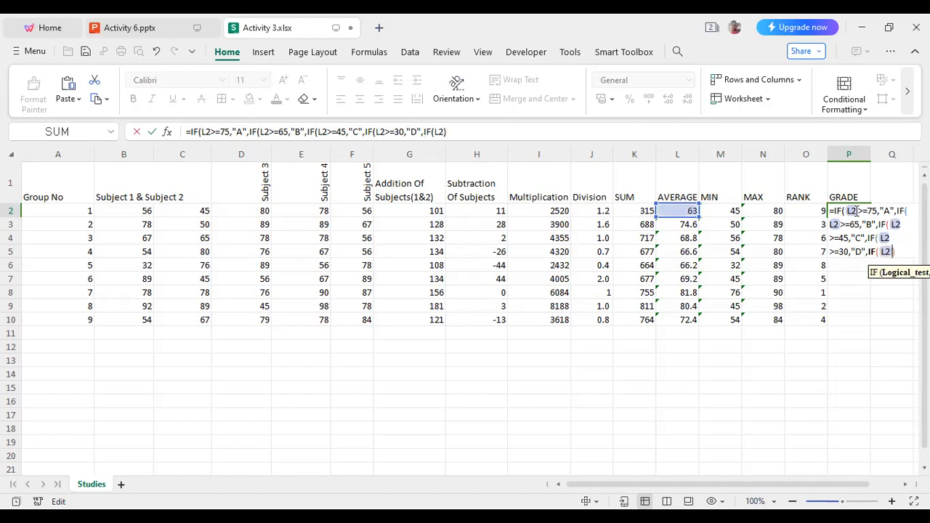
type("<")
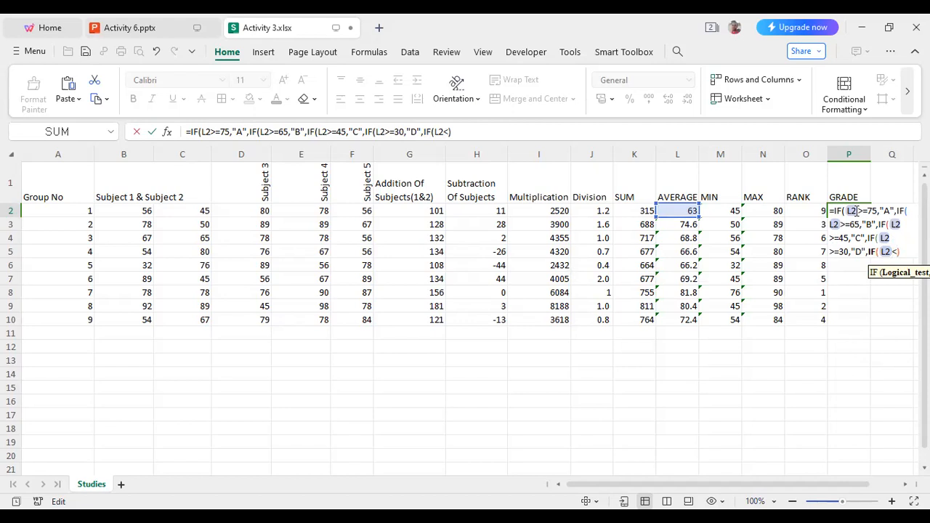
type("=")
type("29)")
type(",\"\"")
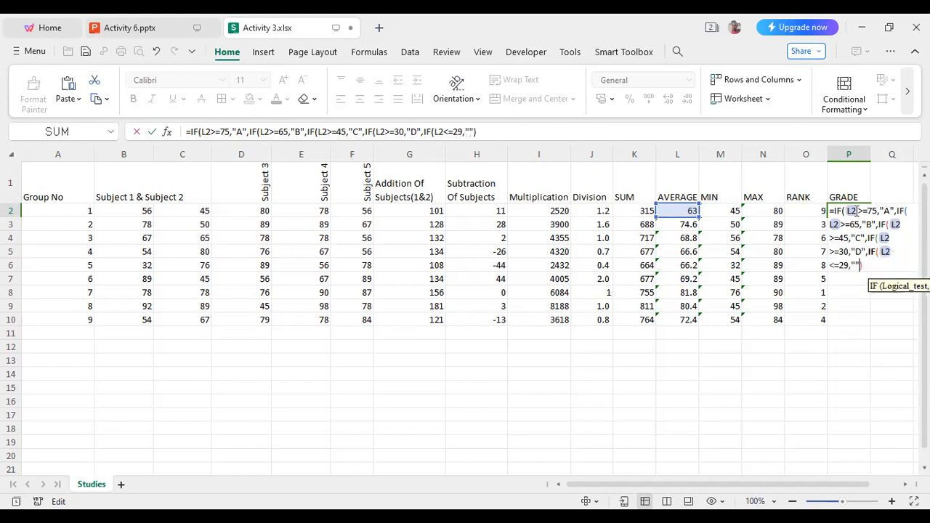
type("F")
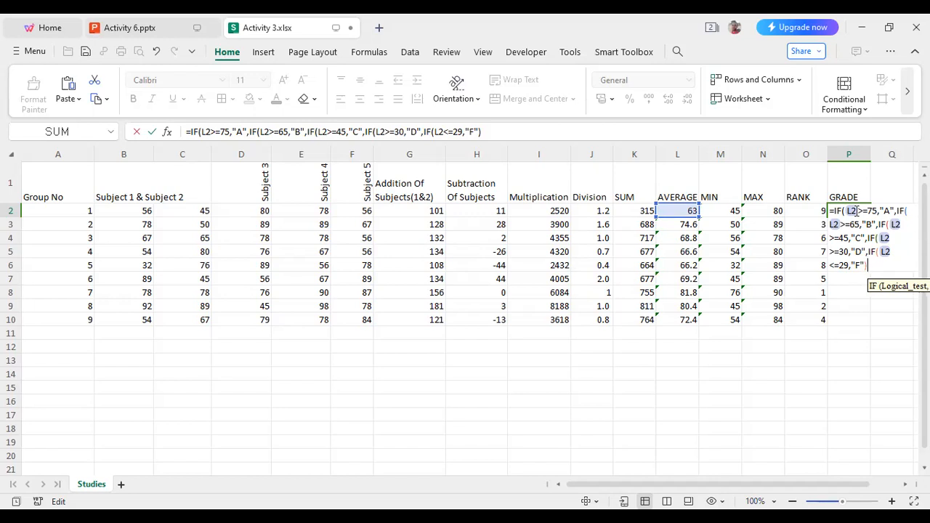
Close all the nested IF parentheses in the P2 formula and commit it.
type(")")
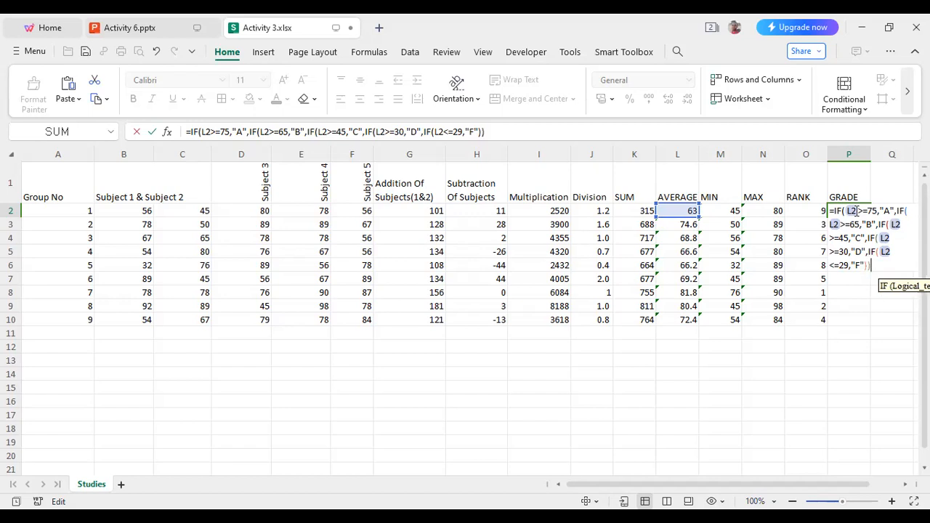
type(")")
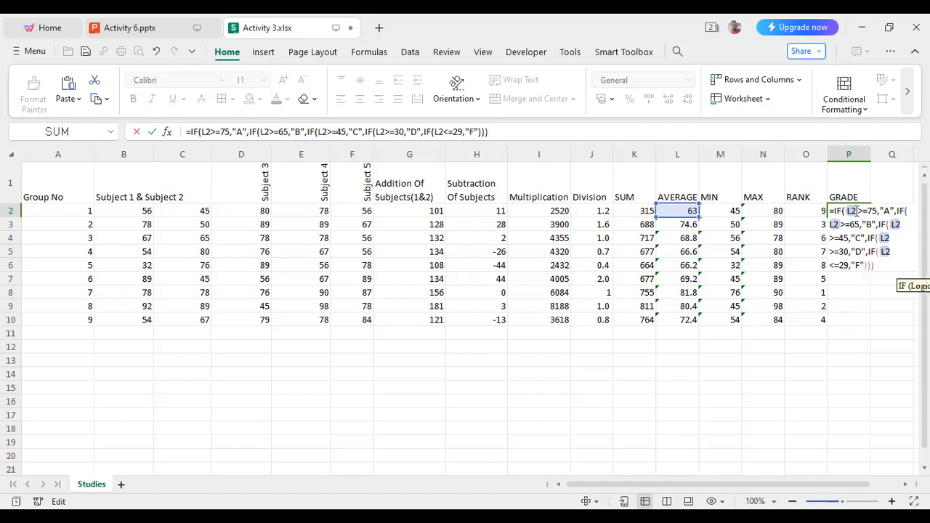
type("))")
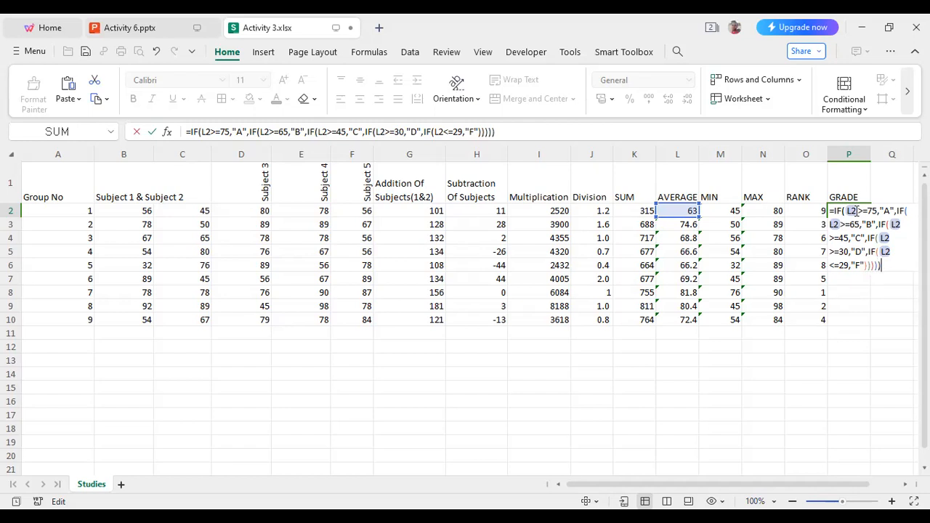
key("Return")
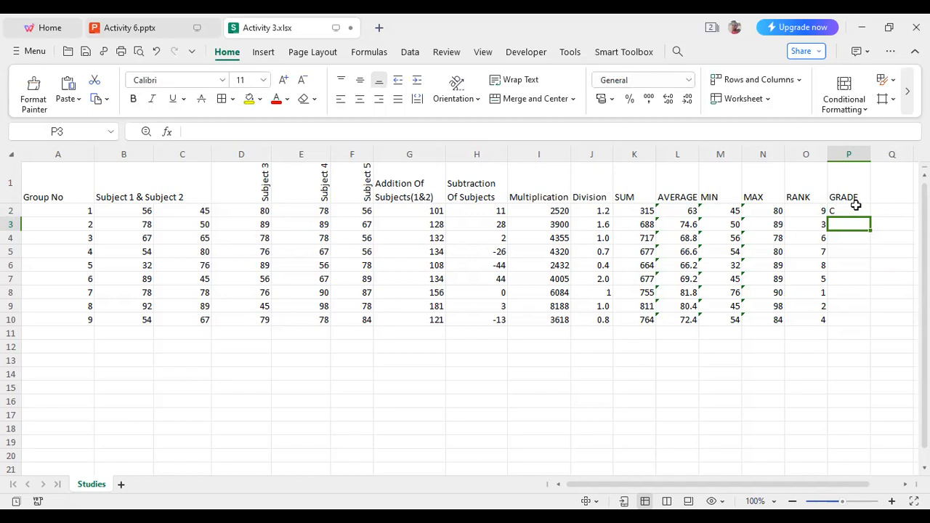
Fill the grade formula from P2 down to P10.
left_click(855, 207)
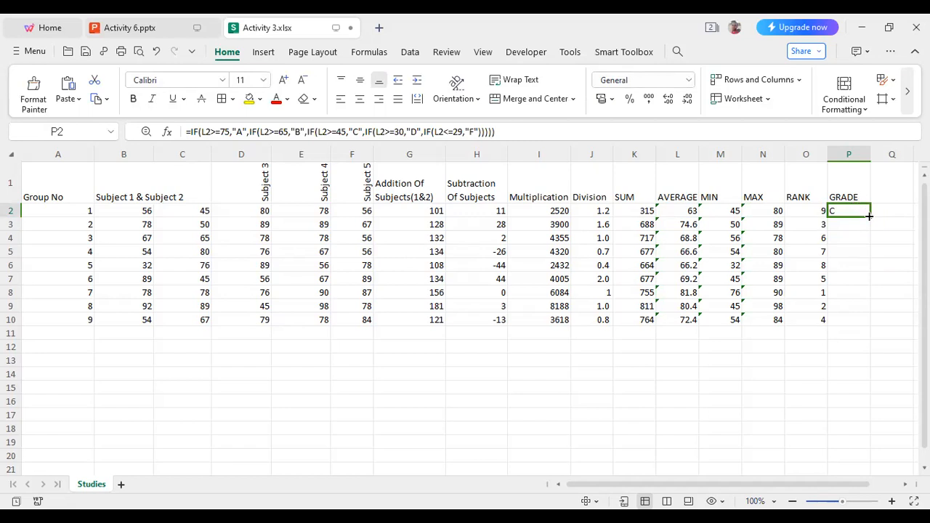
left_click_drag(869, 217, 878, 323)
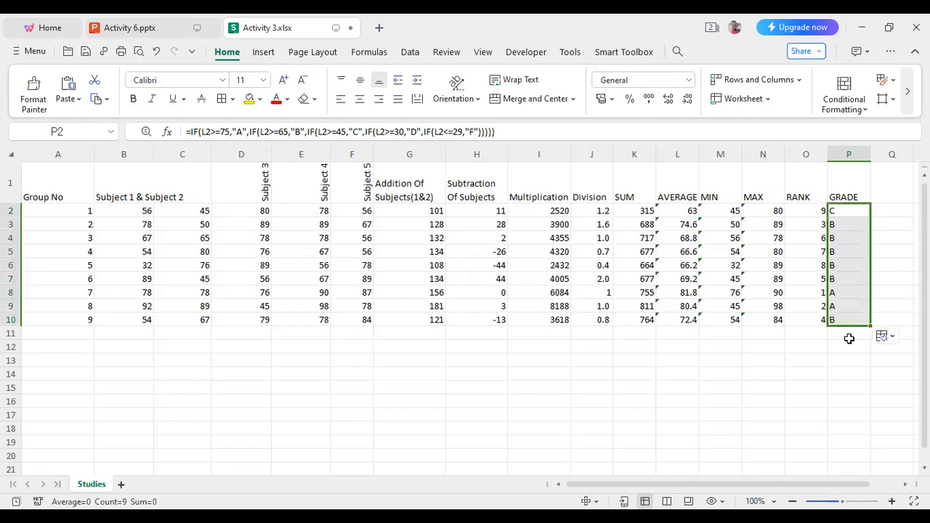
left_click(848, 335)
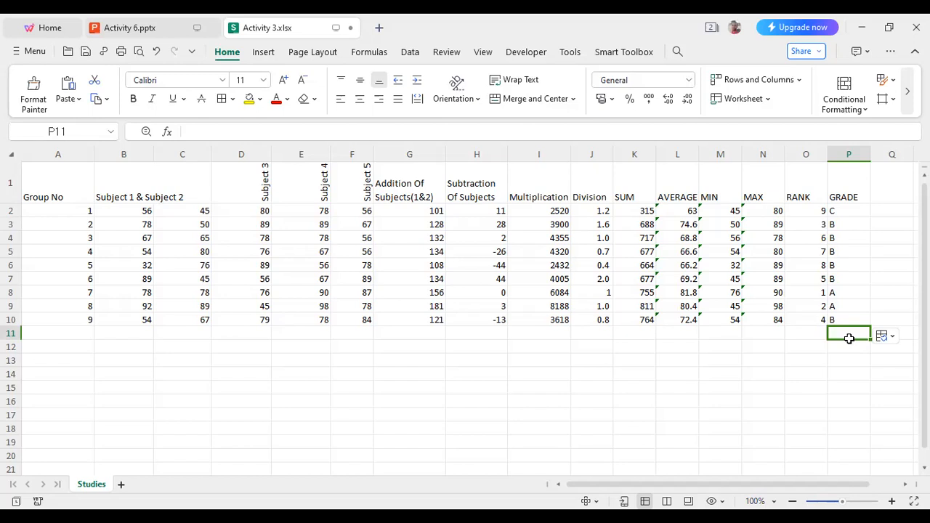
Check the GRADE results for groups 7, 8 and 9, and review the result in P2.
left_click(35, 293)
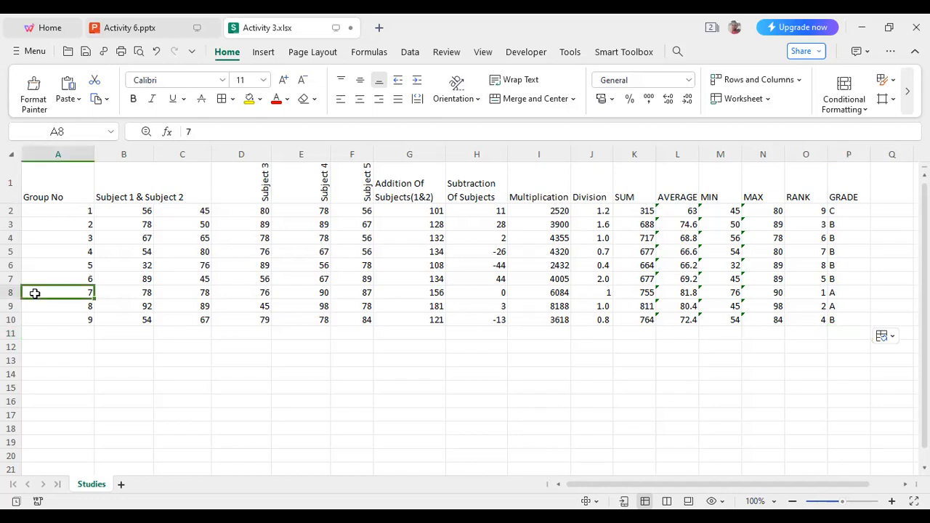
left_click(37, 311)
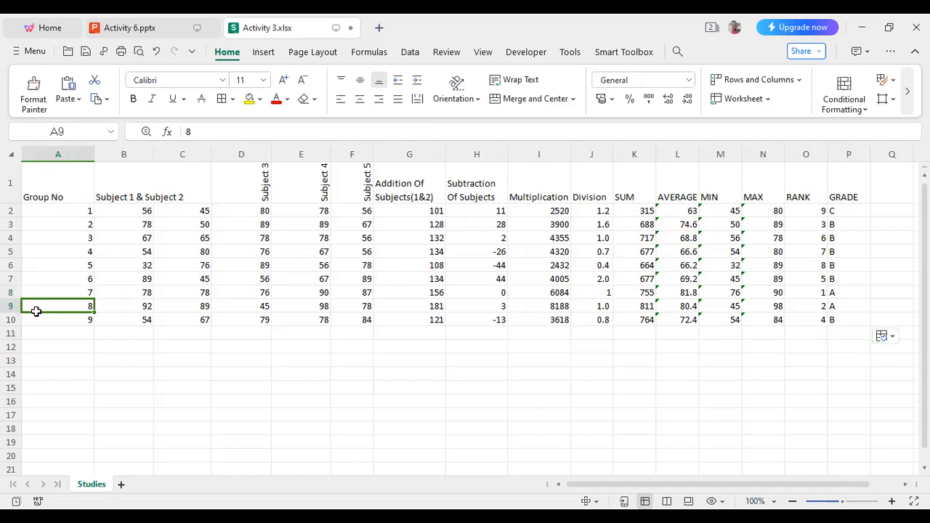
left_click(856, 290)
left_click(855, 306)
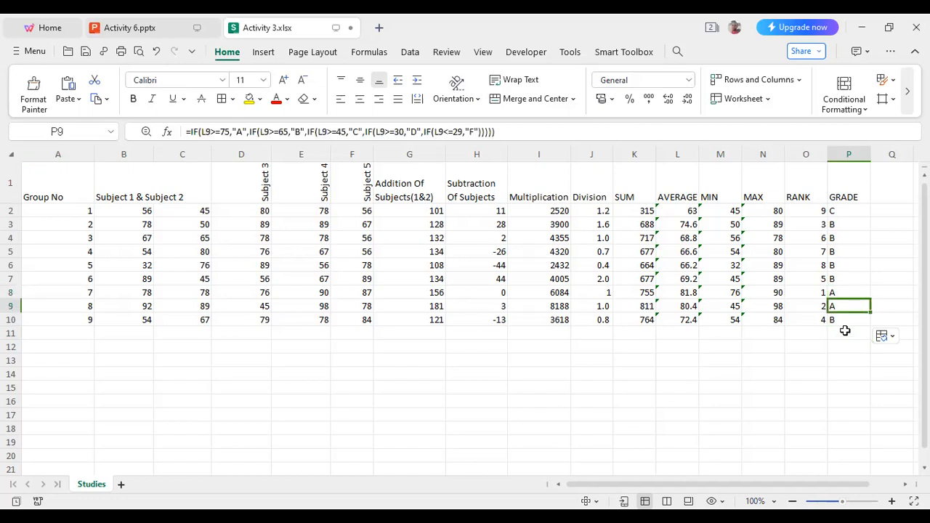
left_click(845, 323)
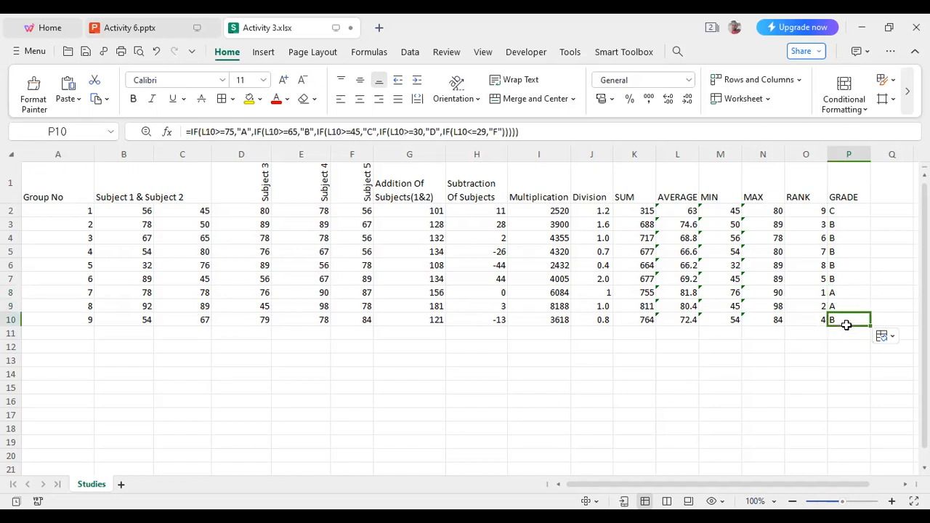
left_click(856, 210)
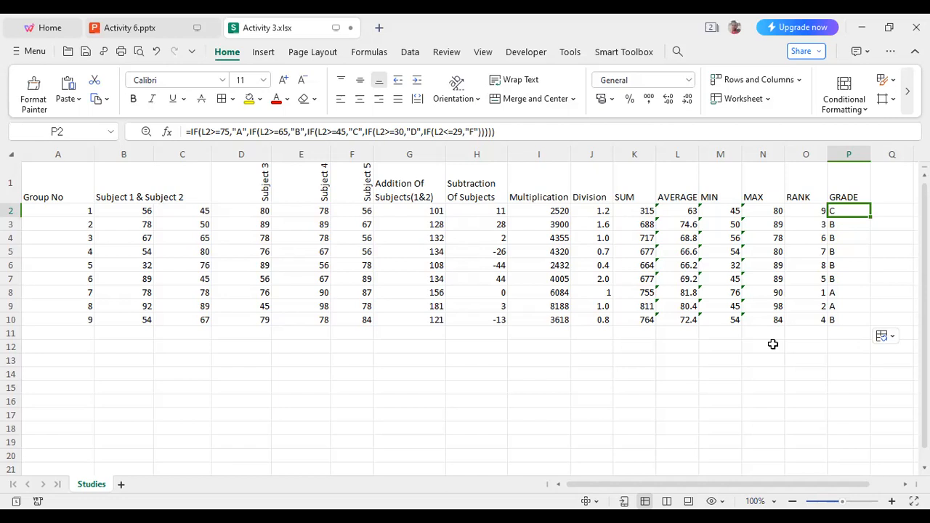
Add the header COMMENT in Q1 and widen column Q to fit it.
left_click(890, 192)
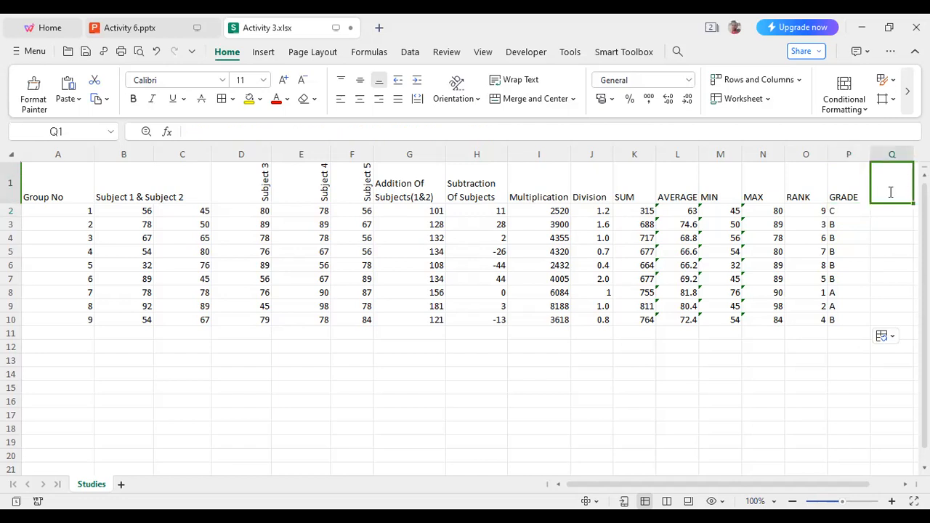
type("COMMENT")
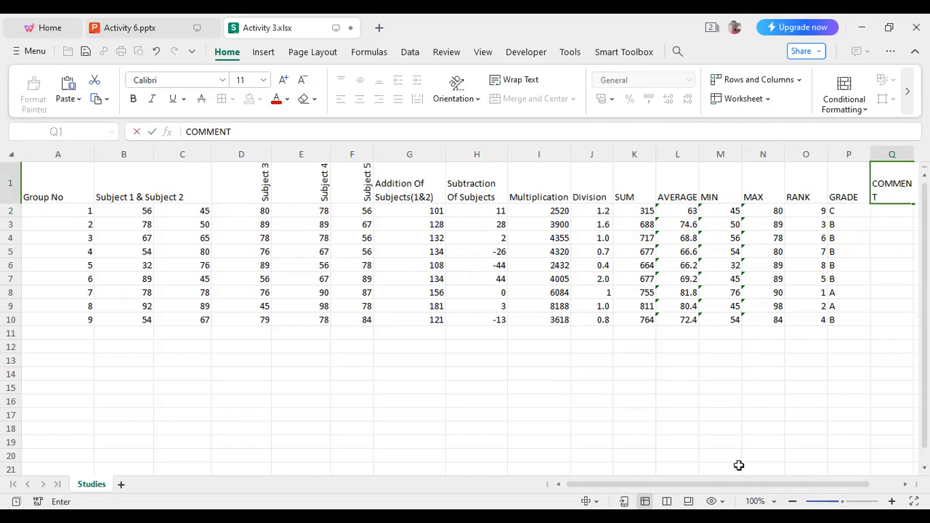
left_click_drag(739, 481, 762, 488)
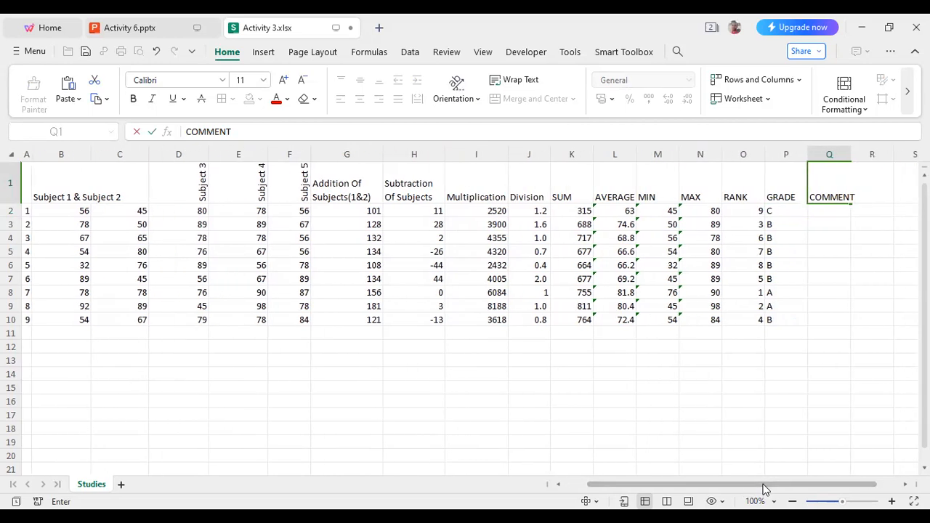
left_click(830, 210)
left_click(830, 183)
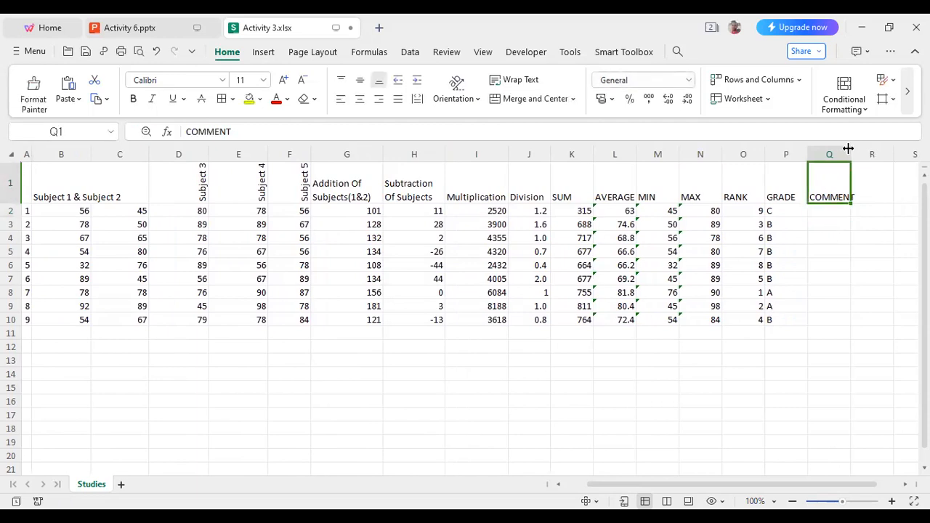
left_click_drag(851, 150, 864, 149)
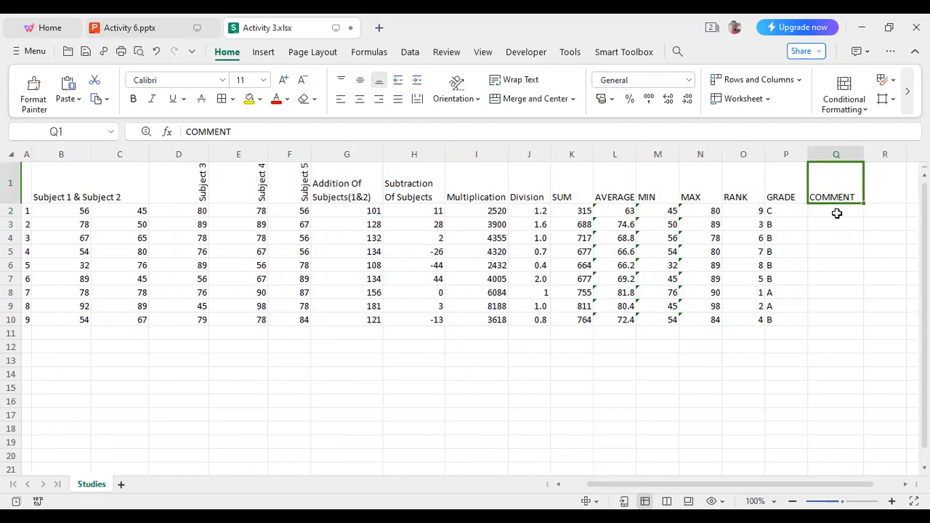
Start an IF formula in Q2, the first cell under the COMMENT header.
left_click(836, 213)
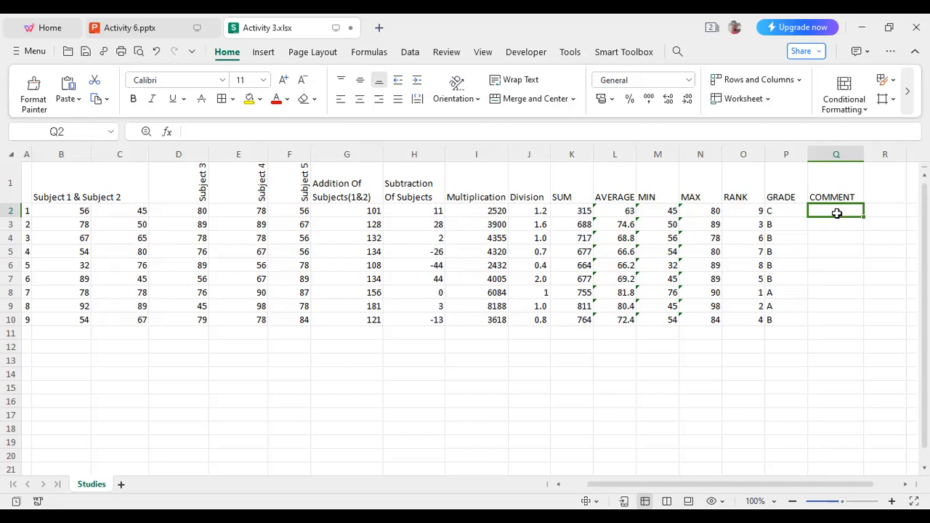
type("=")
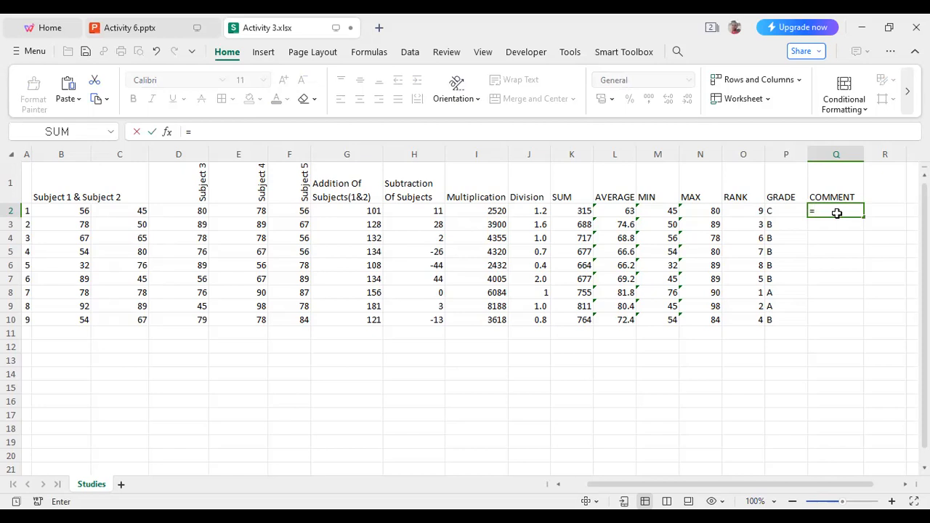
type("IF")
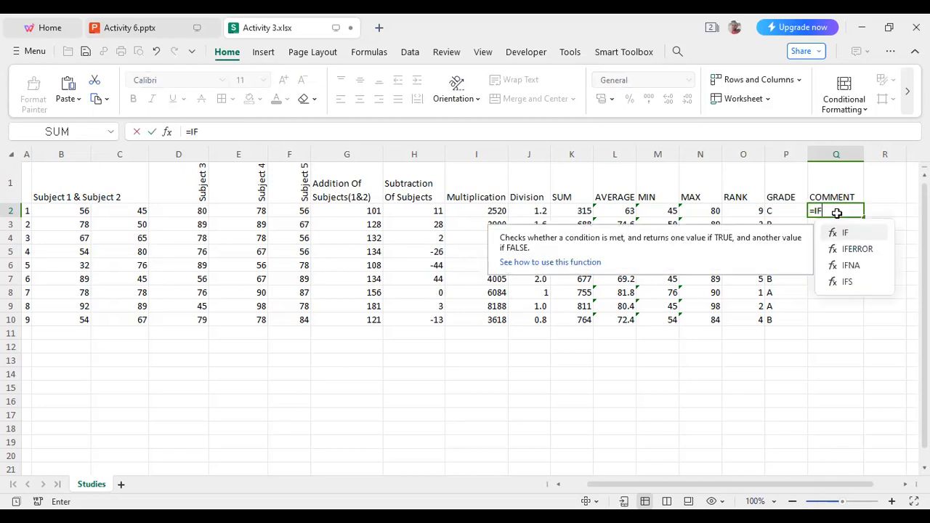
type("(")
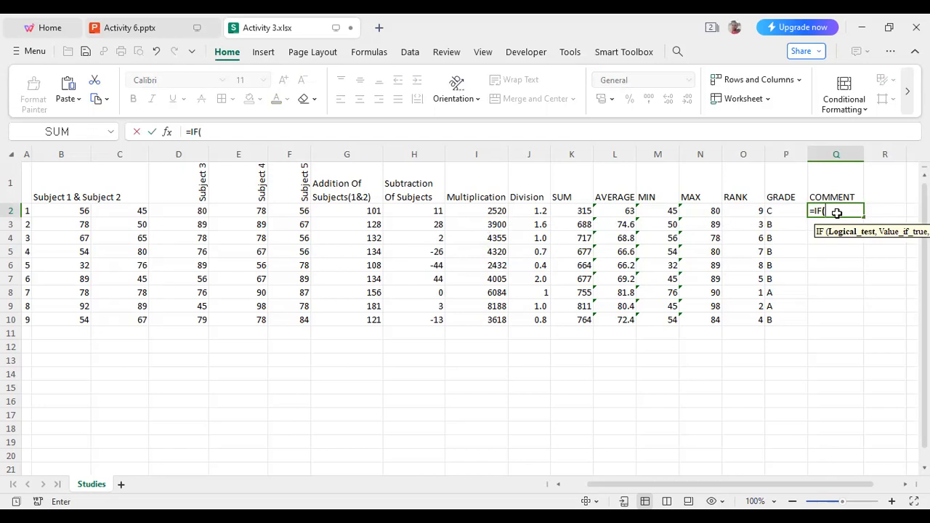
left_click(785, 211)
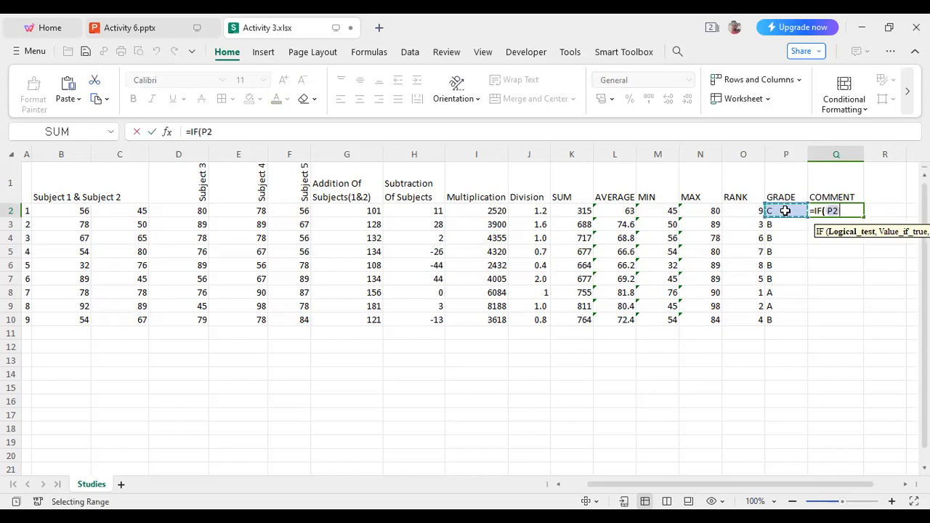
left_click(849, 211)
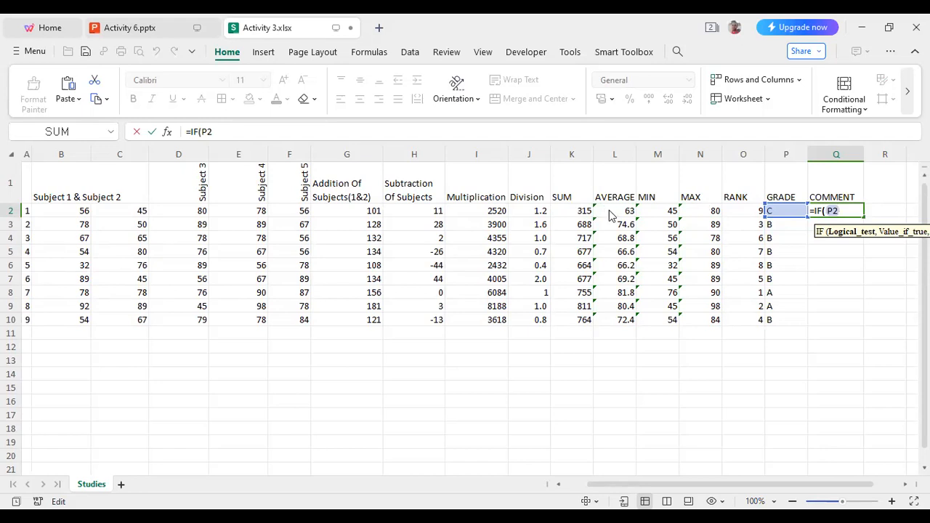
key("Return")
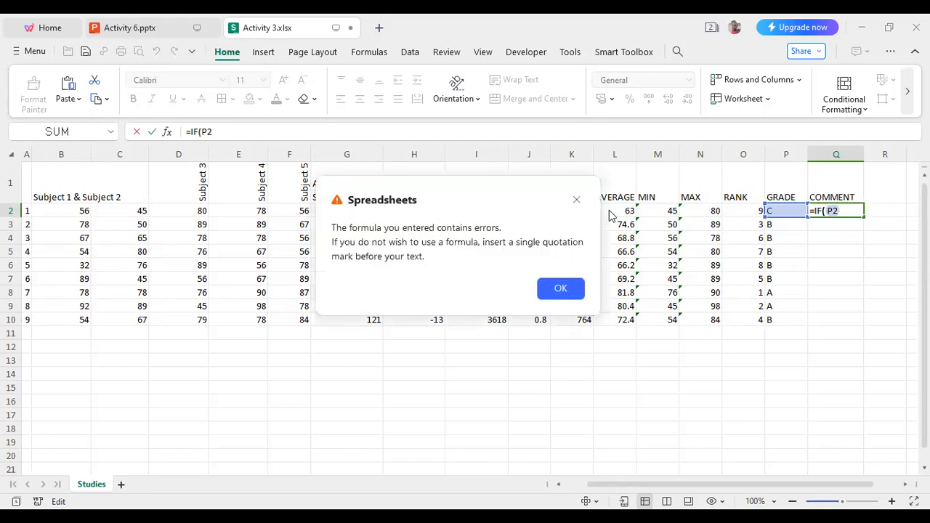
left_click(559, 289)
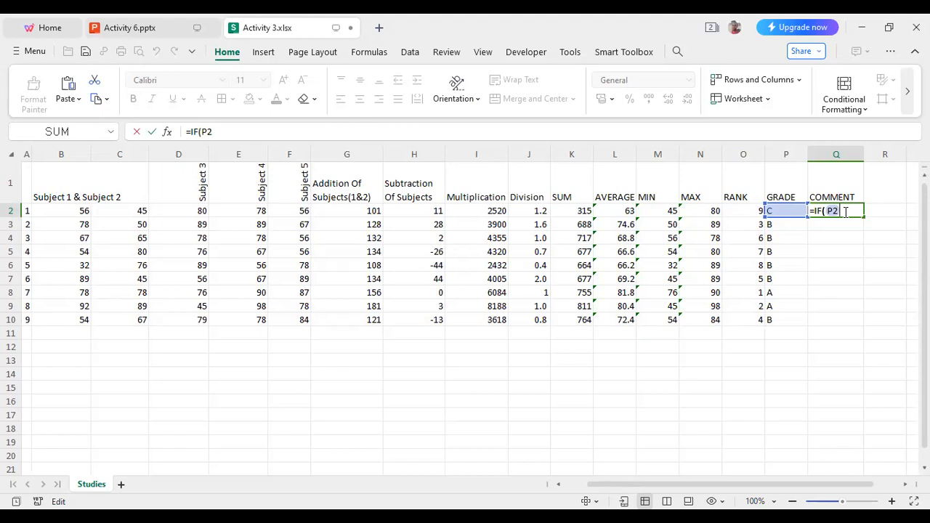
key("BackSpace")
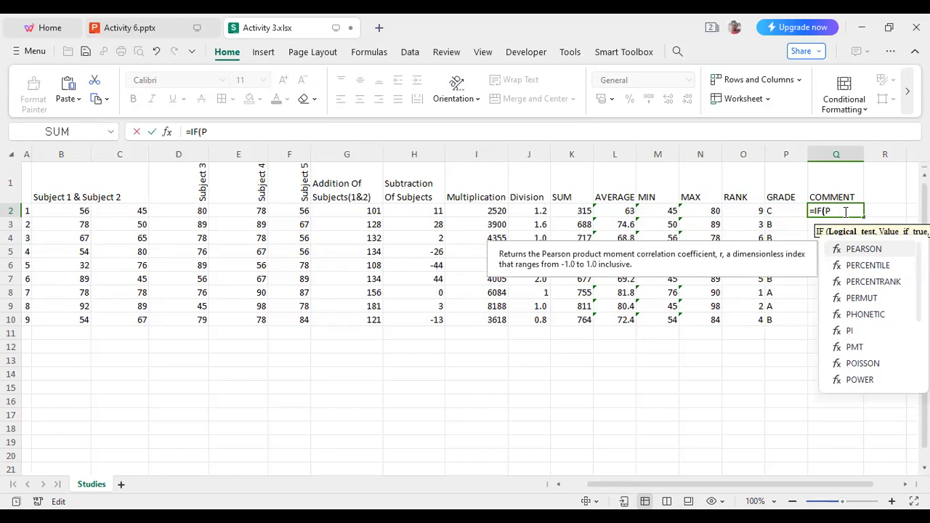
key("BackSpace")
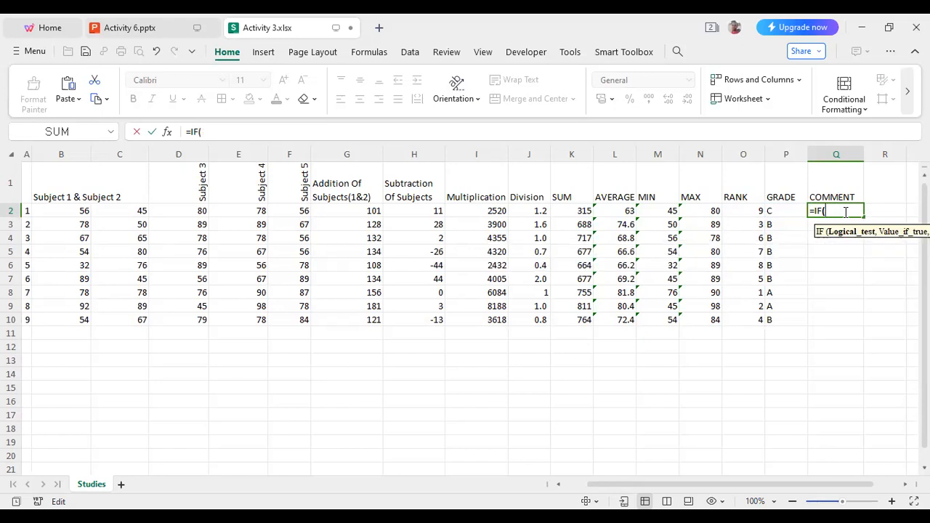
Enter the first condition of Q2's IF formula so that L2>=75 returns "EXCELLENT".
type("L2")
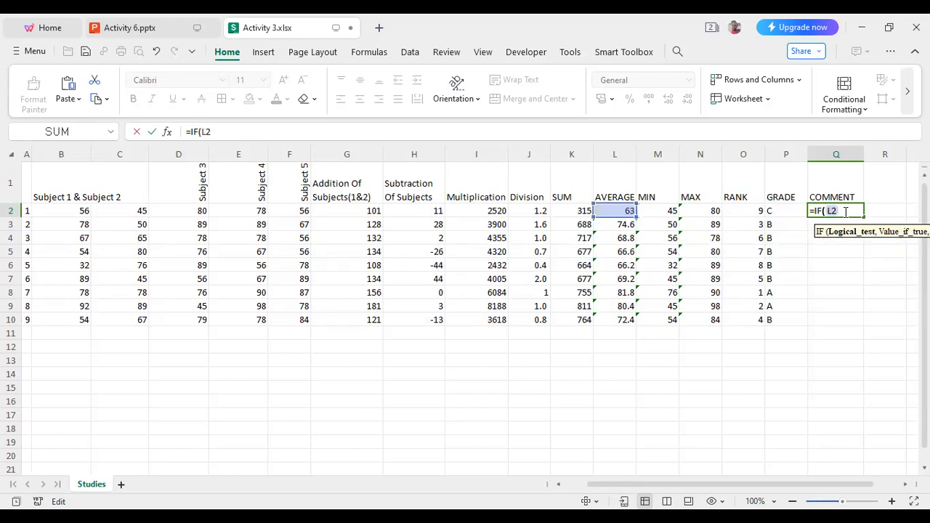
type(">=")
type("75")
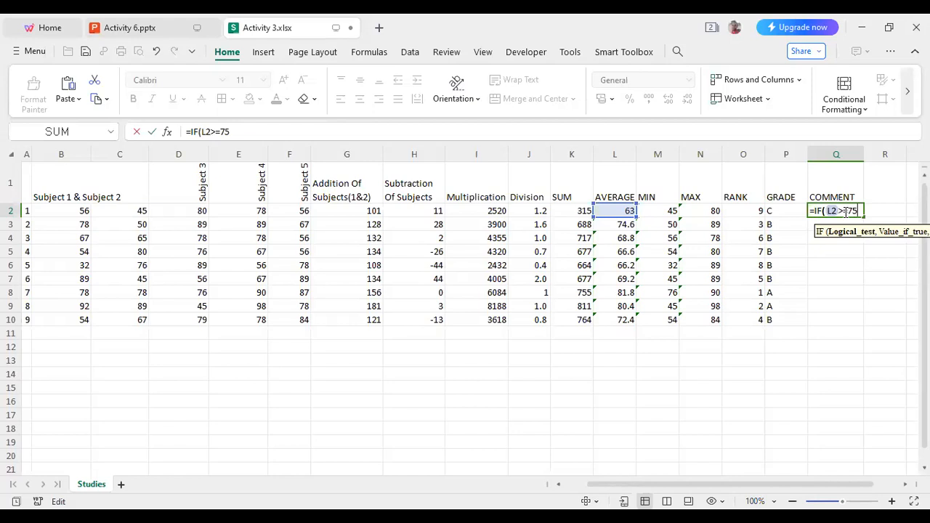
type(",\"\"")
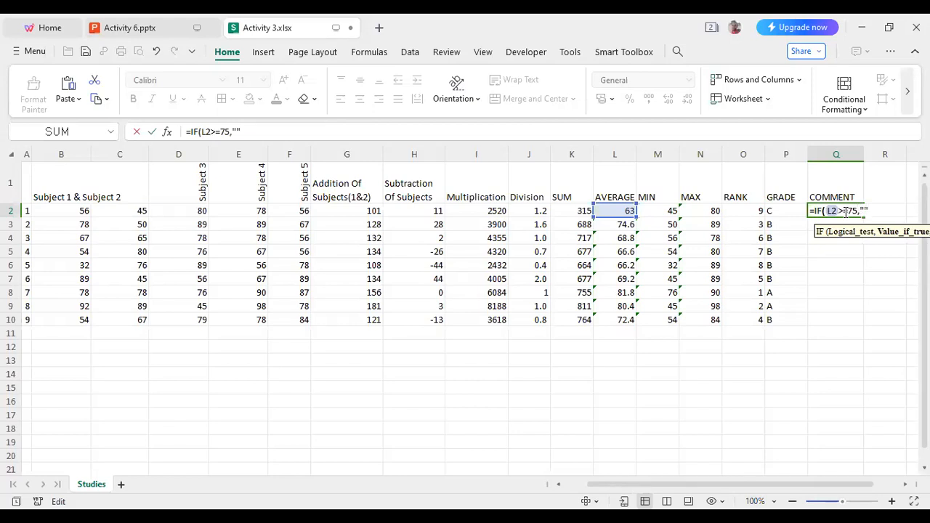
key("Left")
type("EXCELLENT")
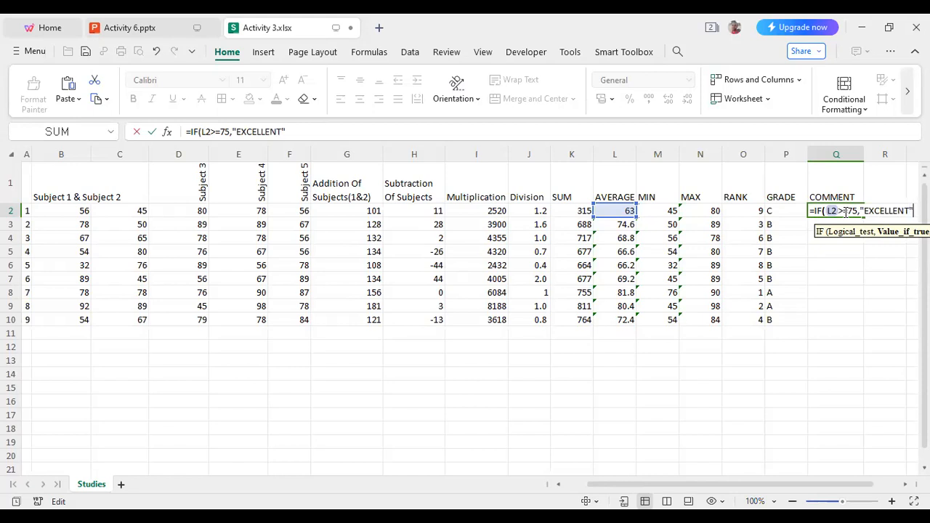
type(",IF")
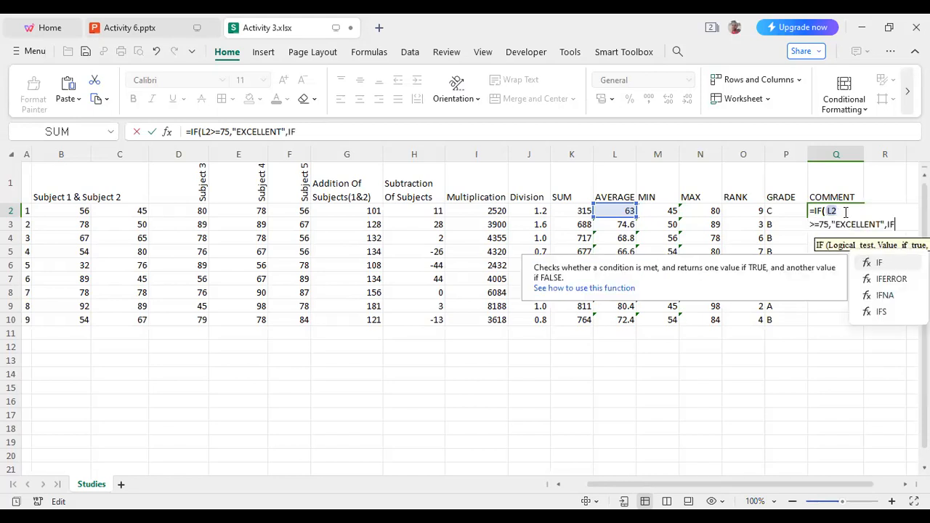
type("(L")
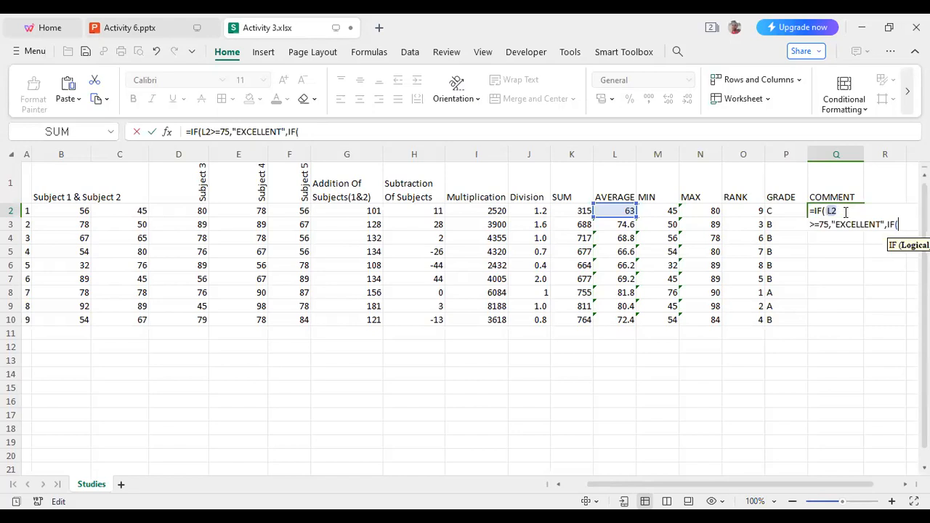
type("2>=65,\"\"")
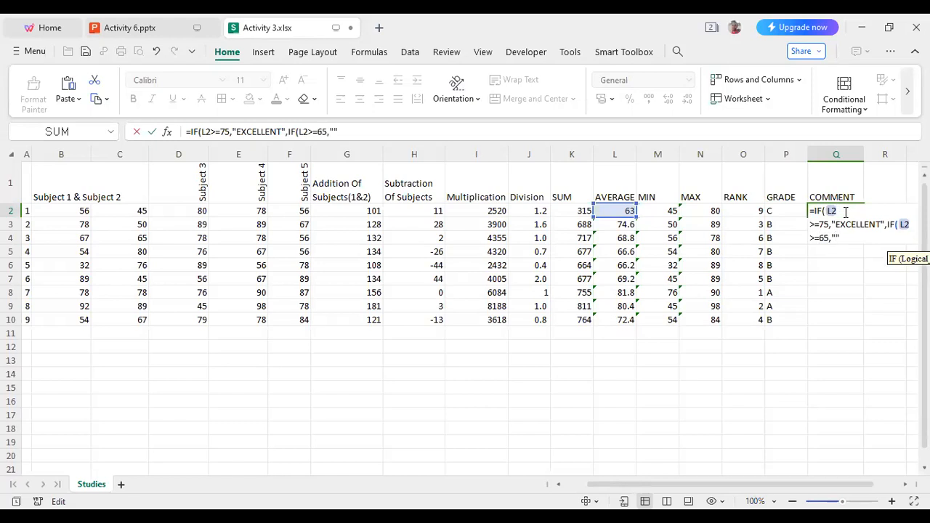
type("VERY GOO")
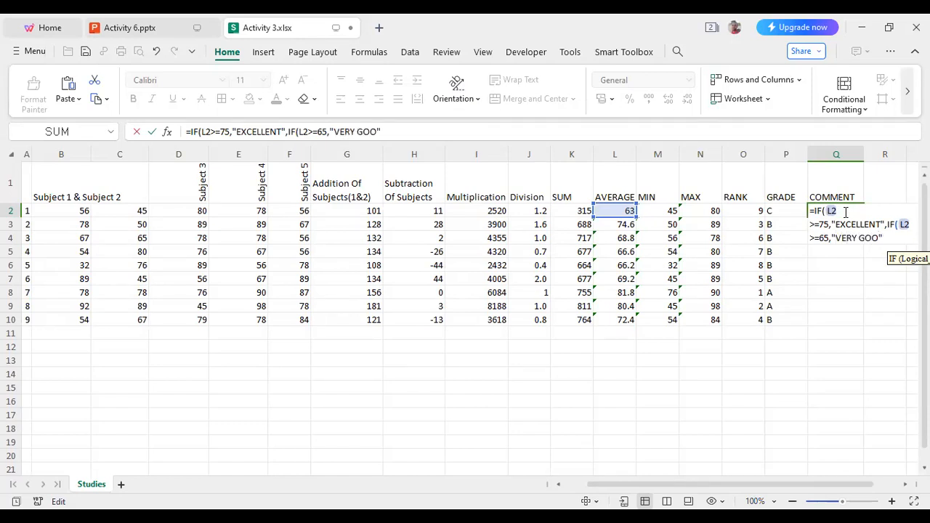
type("D")
type("IF")
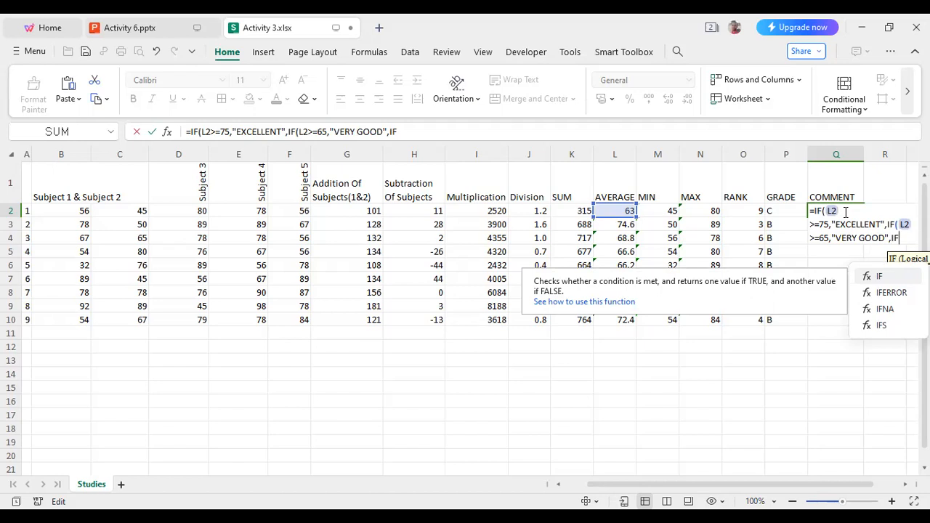
Add a third nested IF to the Q2 formula that returns "GOOD" when L2>=45.
type("(L")
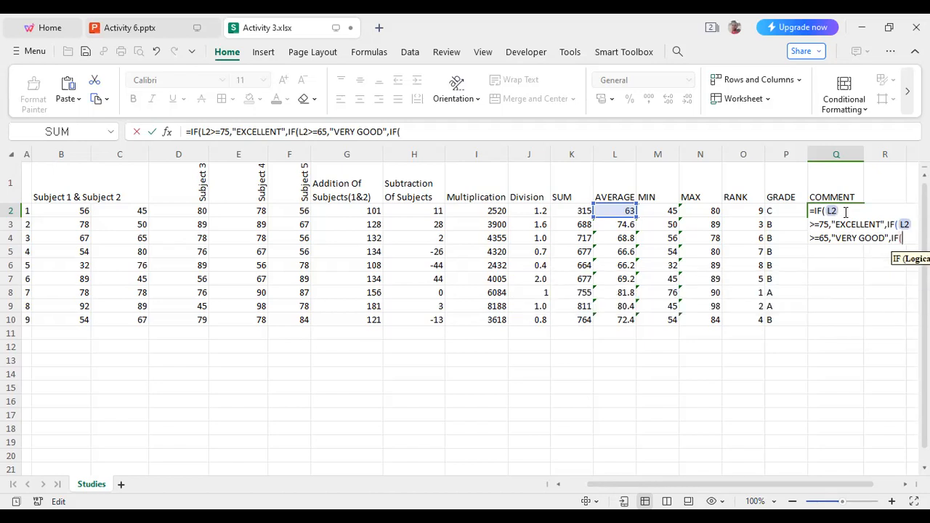
type("2")
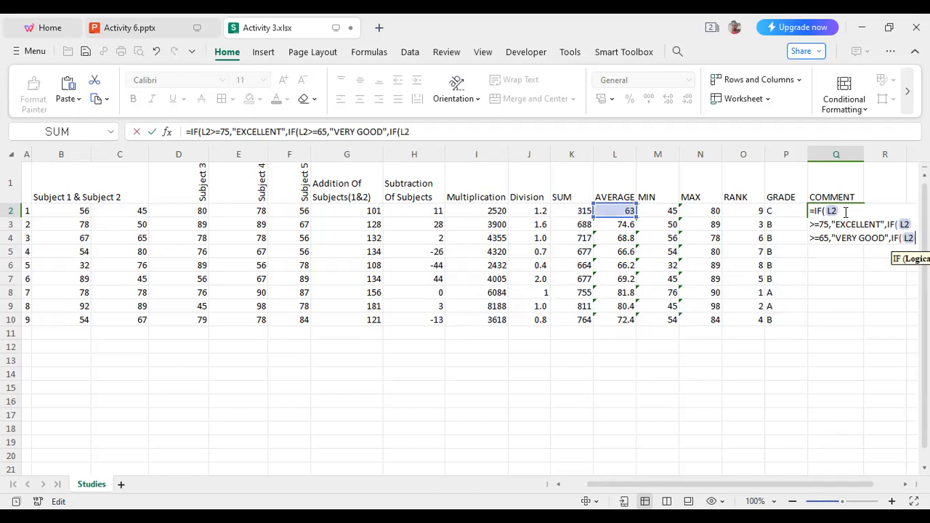
type(">=")
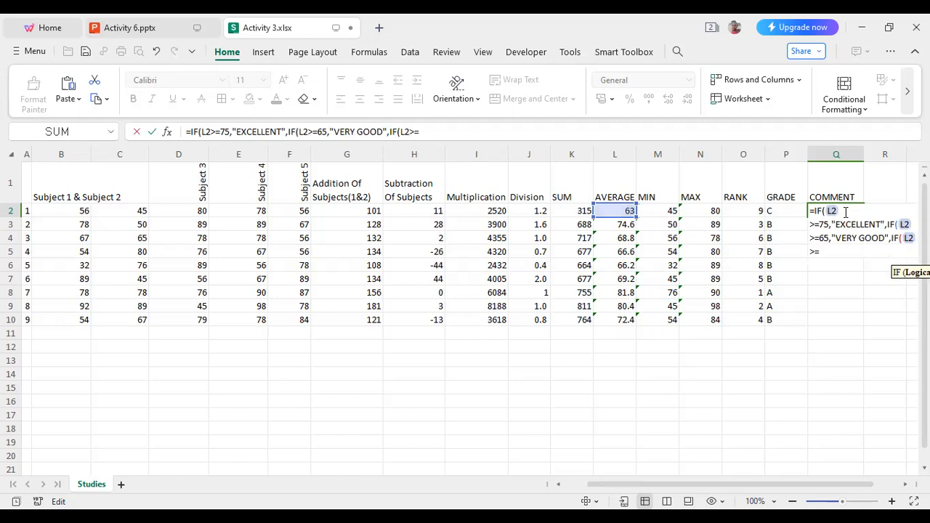
type("45")
type(",")
type("\"\"")
type("GOOD\",")
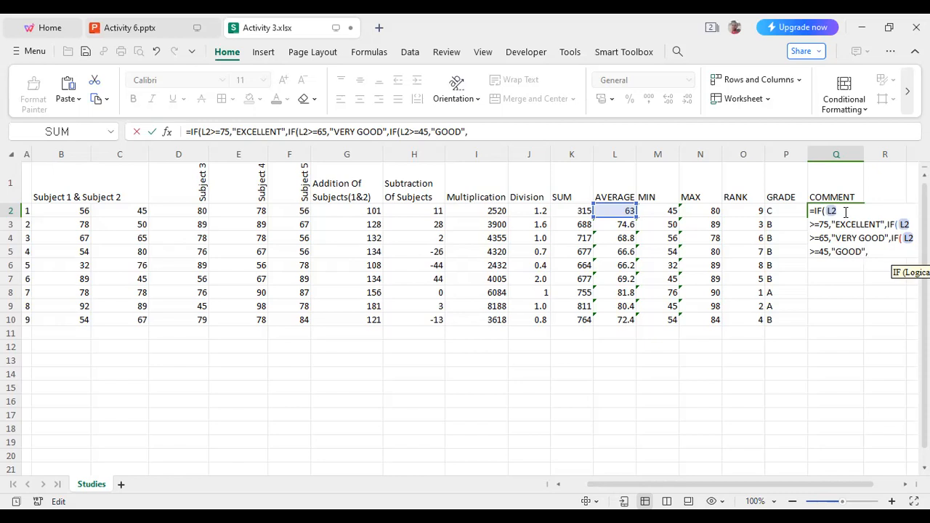
Add a fourth nested IF to the Q2 formula that returns "POOR" when L2>=30.
type("IF")
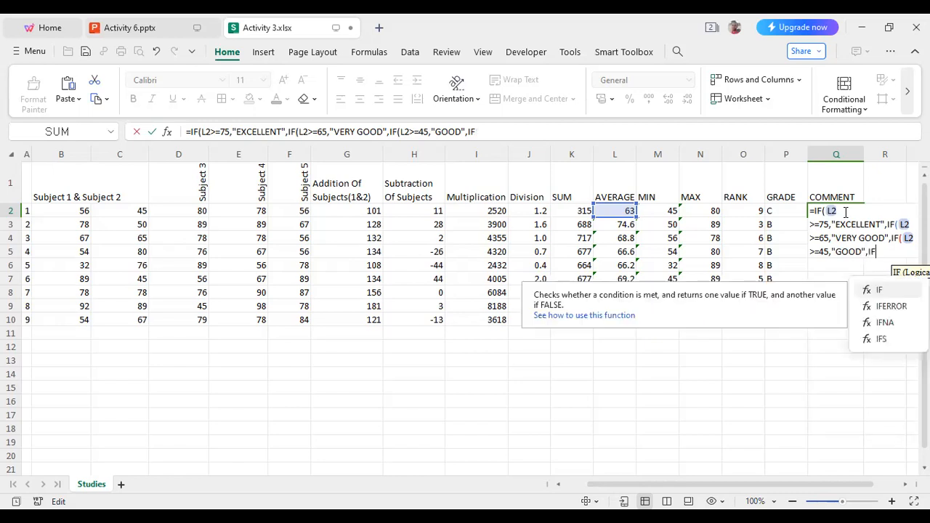
type("(L2")
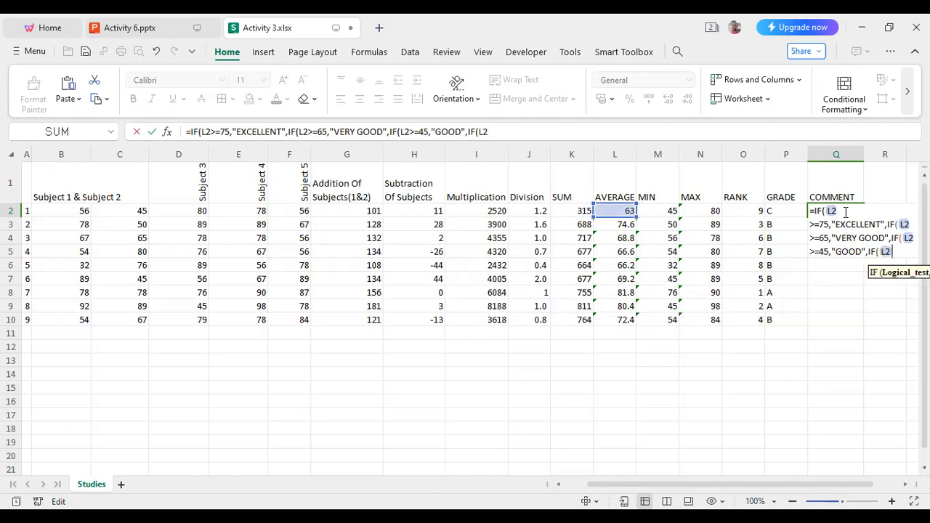
type(">=30")
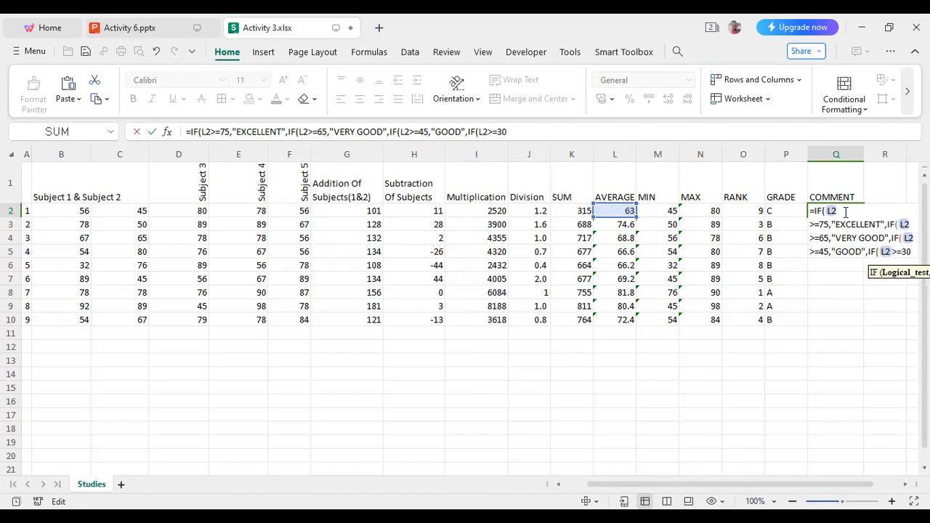
type(",\"\"")
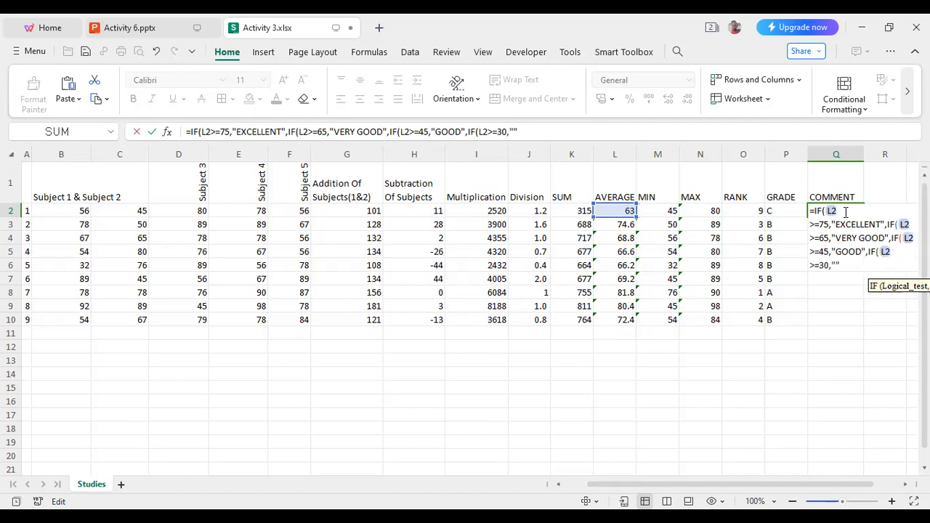
key("Left")
type("POOR")
Add a last nested IF returning "FAIL" when L2<=29, close all the brackets and enter the formula in Q2.
type(",IF")
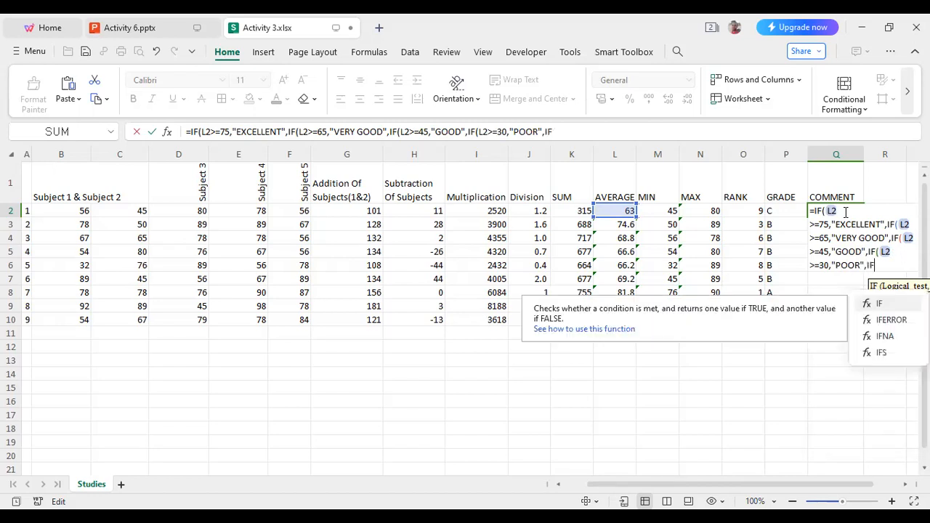
type("(L")
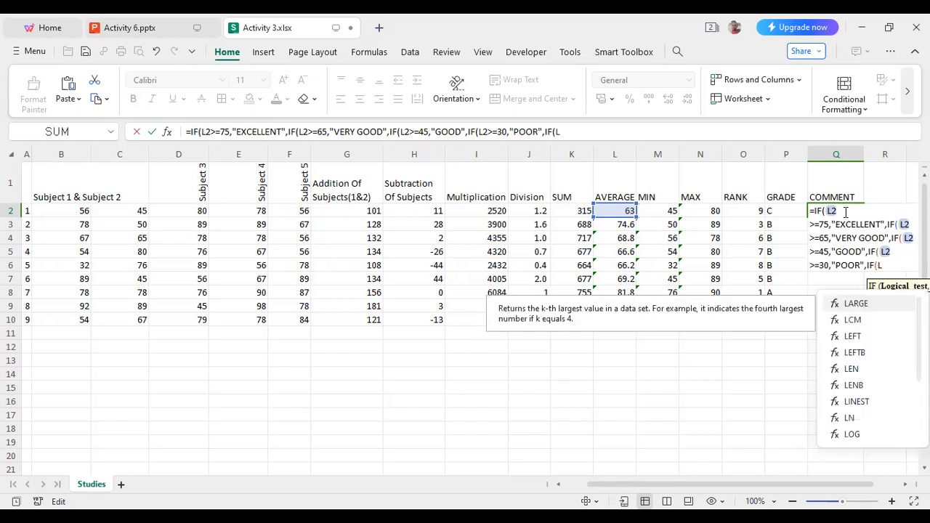
type("2<")
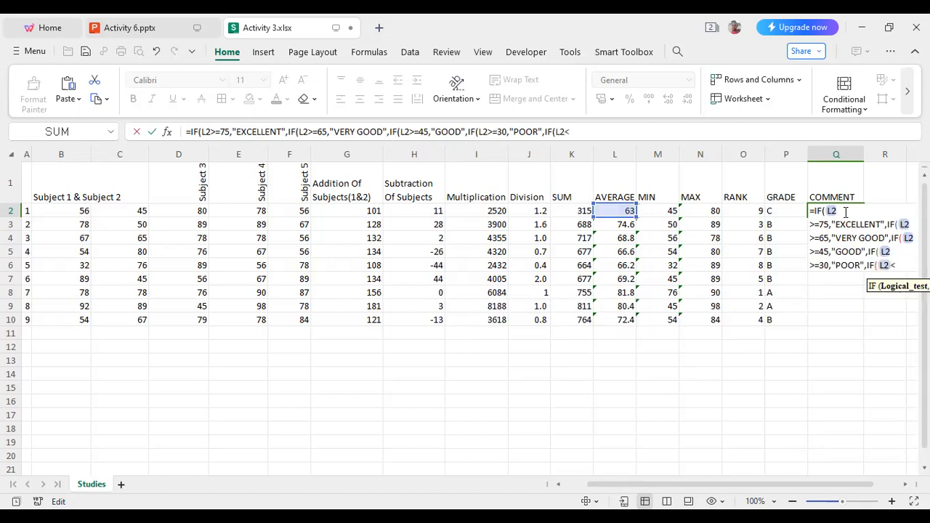
type("=29,\"\"")
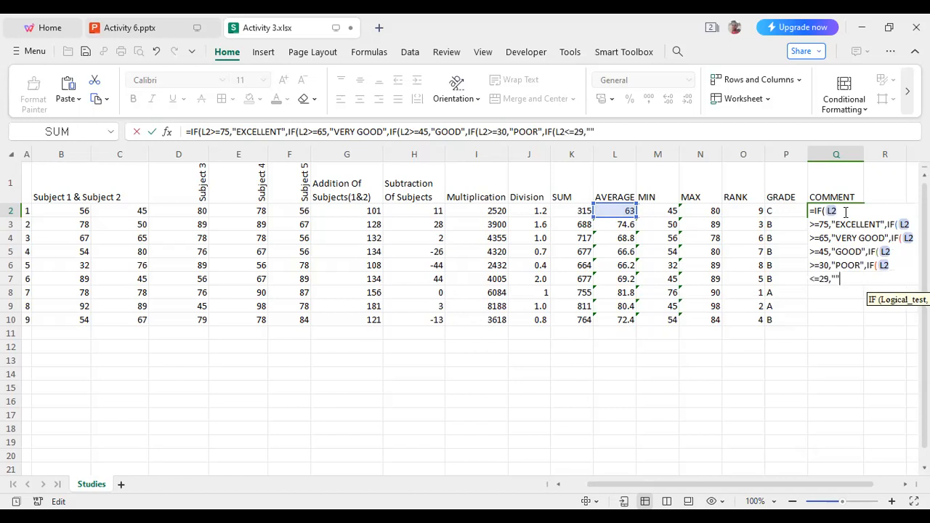
type("FAIL")
type(")))))")
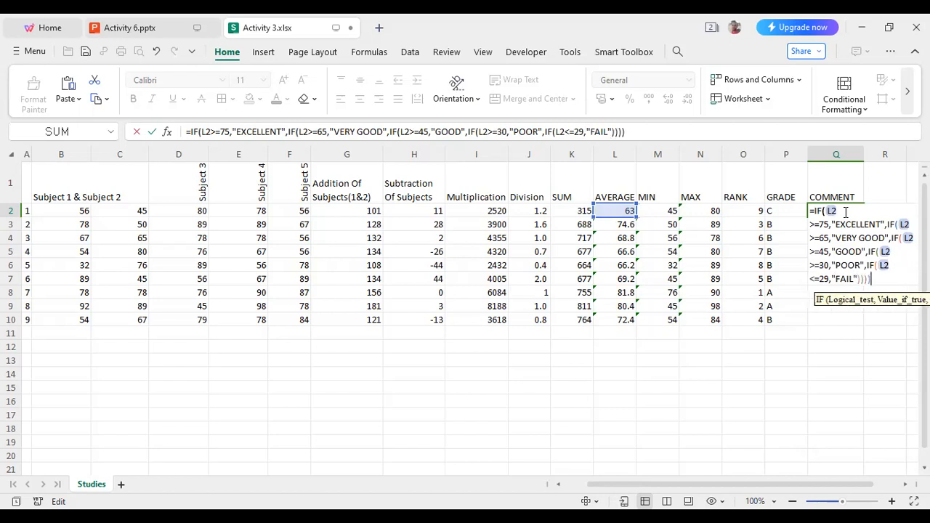
key("Return")
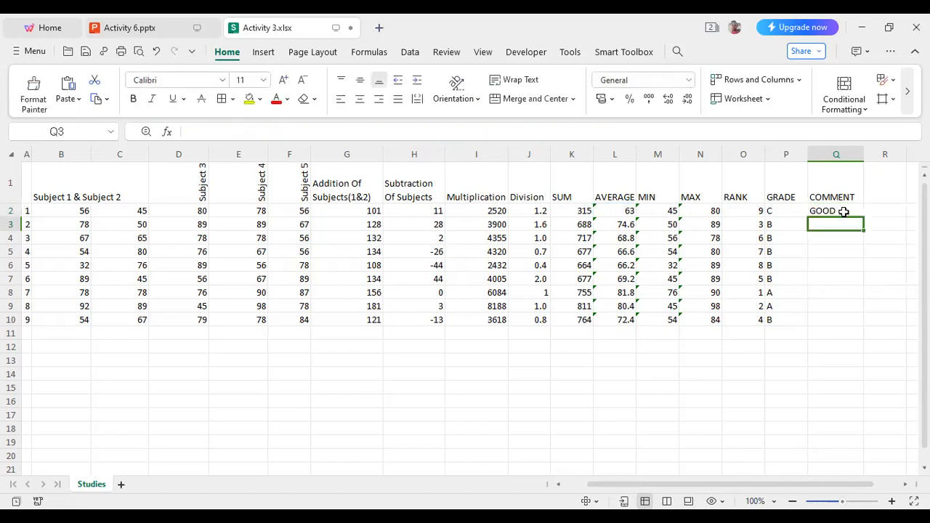
Fill the comment formula from Q2 down to Q10 and deselect the range.
left_click(841, 210)
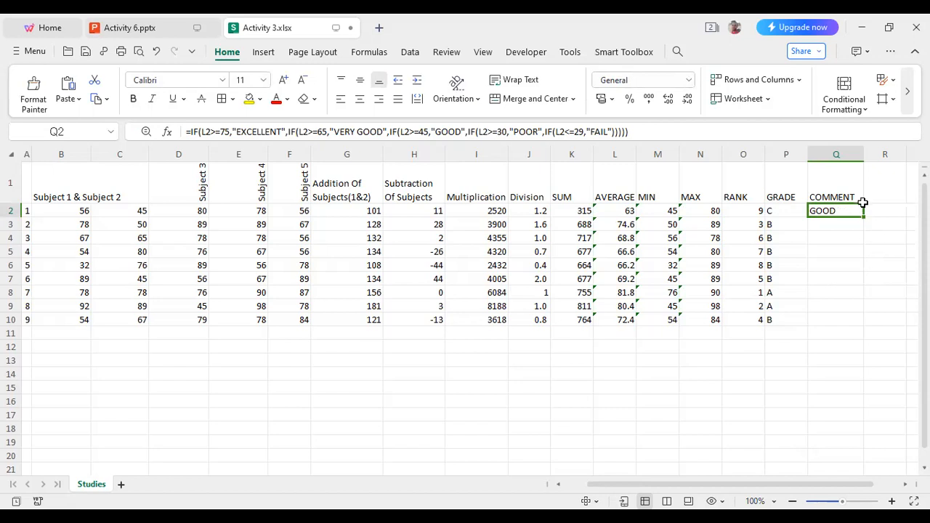
left_click_drag(863, 217, 866, 322)
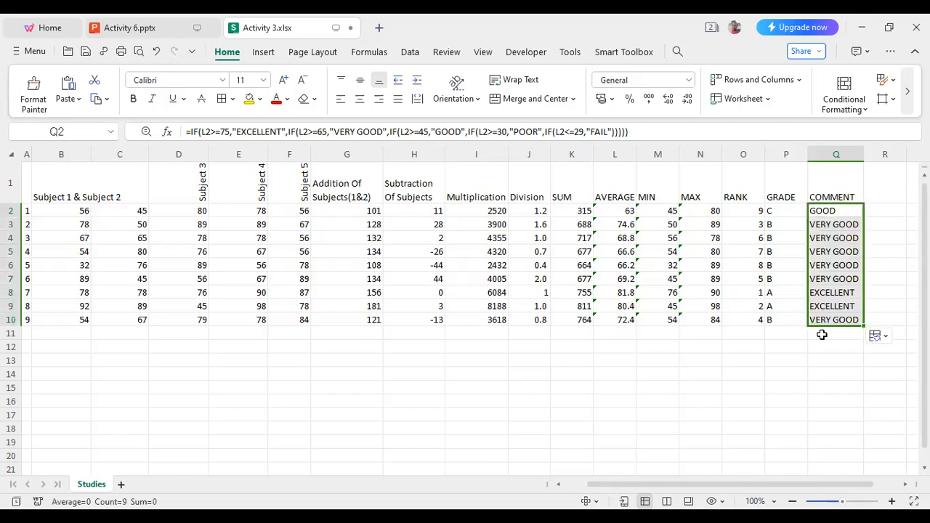
left_click(792, 346)
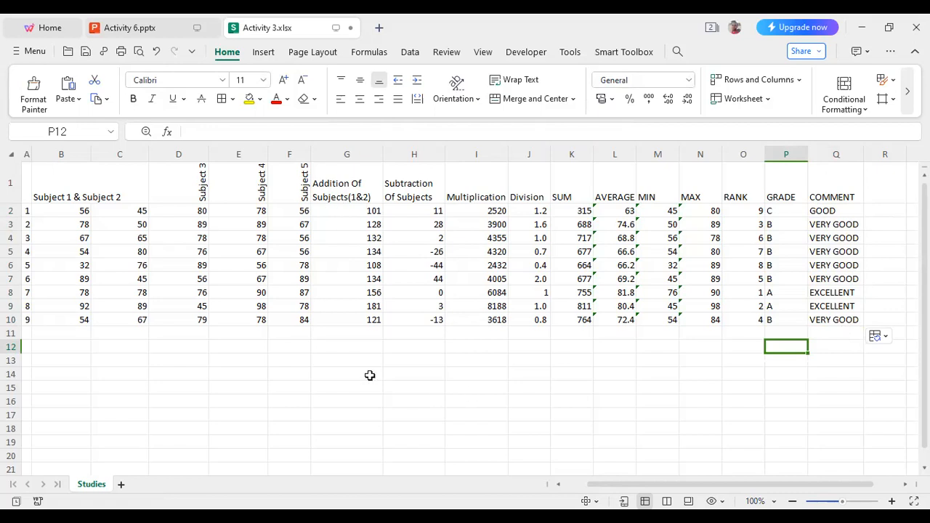
Switch to the Activity 6.pptx presentation, start the slide show from slide 2 and advance to the closing thank-you slide.
left_click(140, 29)
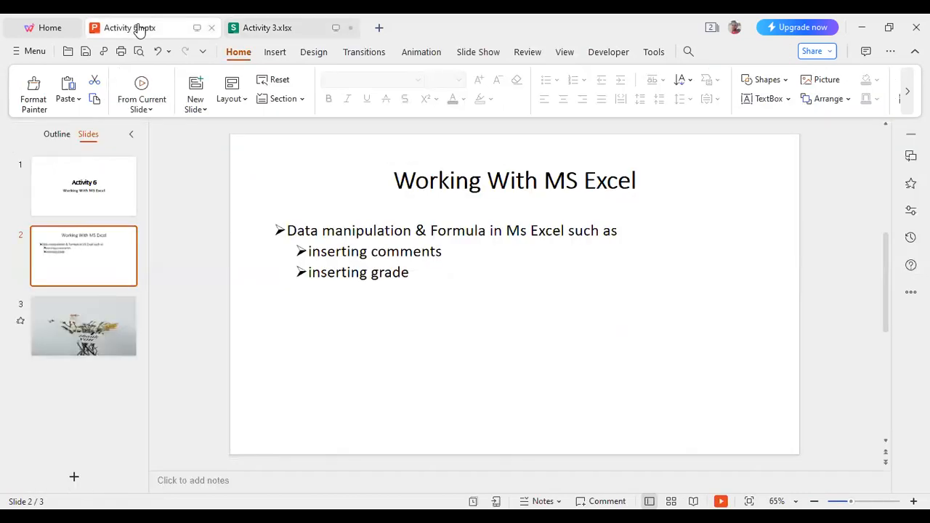
key("shift+F5")
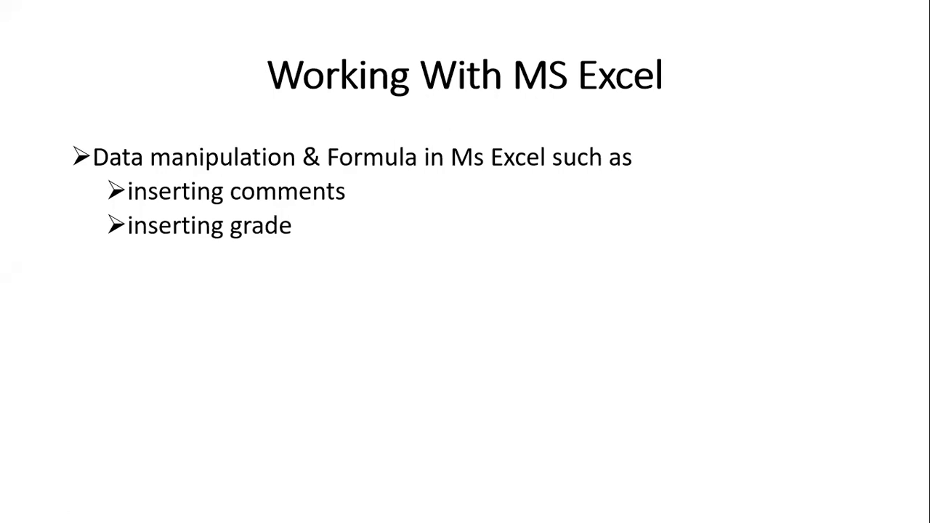
key("Right")
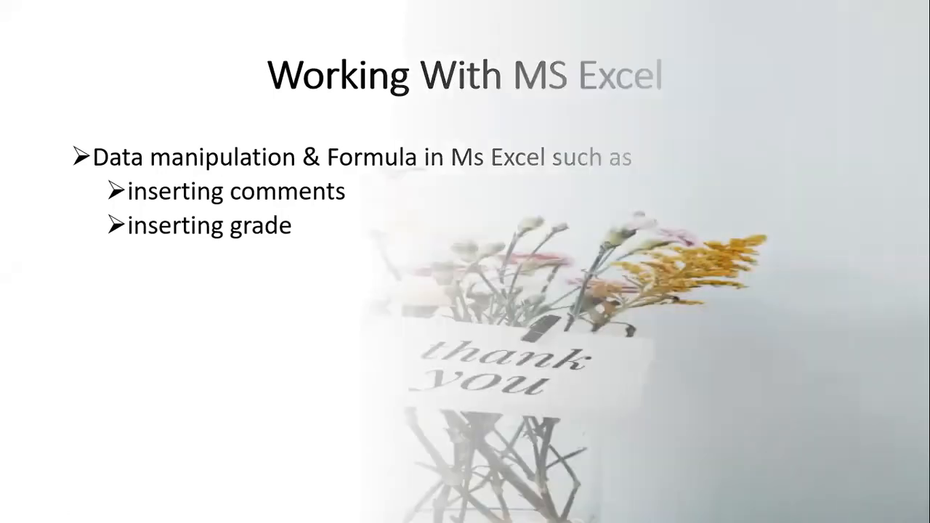